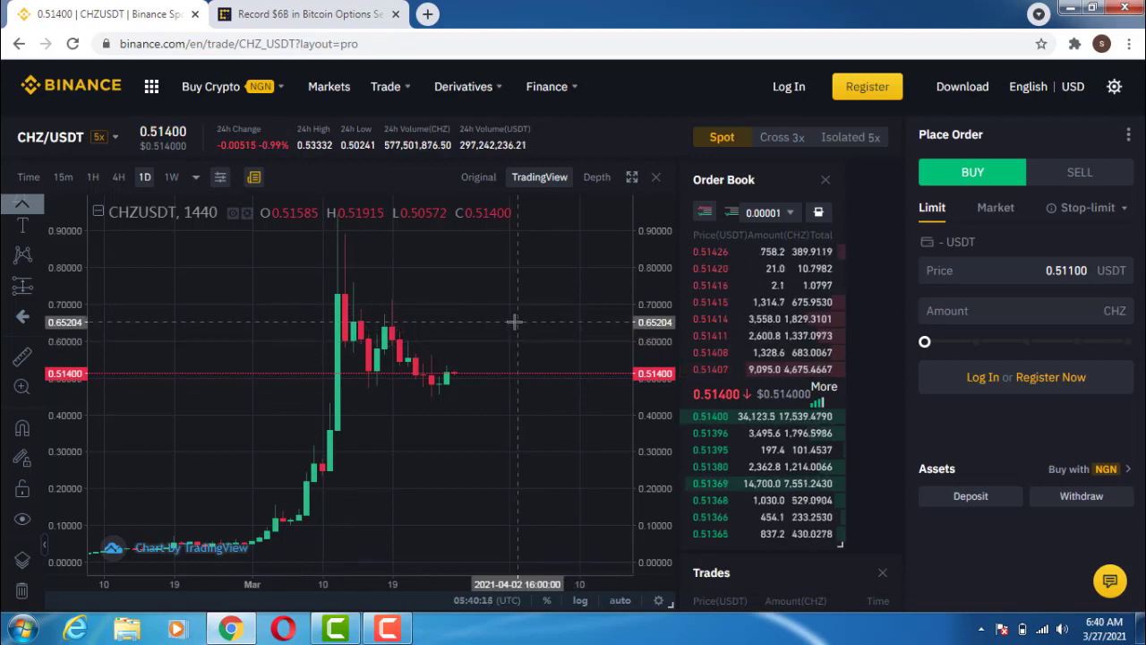
# Step: Expand the chart to full page and draw a trend line from the 1 March low to the mid-March peak near 0.727
pyautogui.click(631, 177)
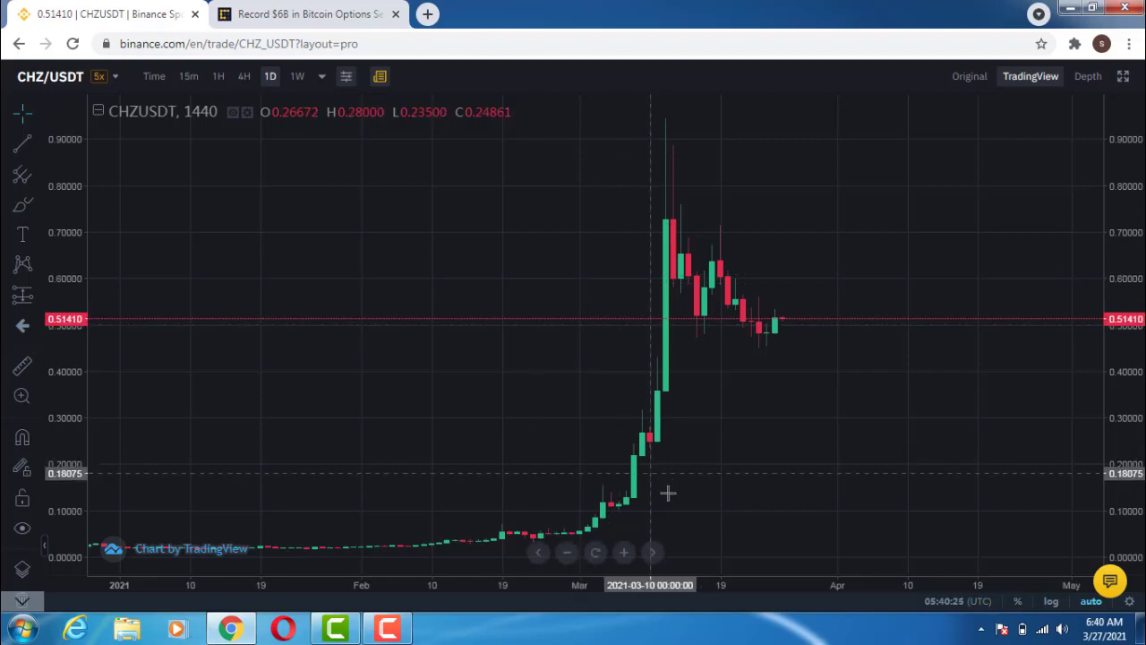
pyautogui.click(23, 145)
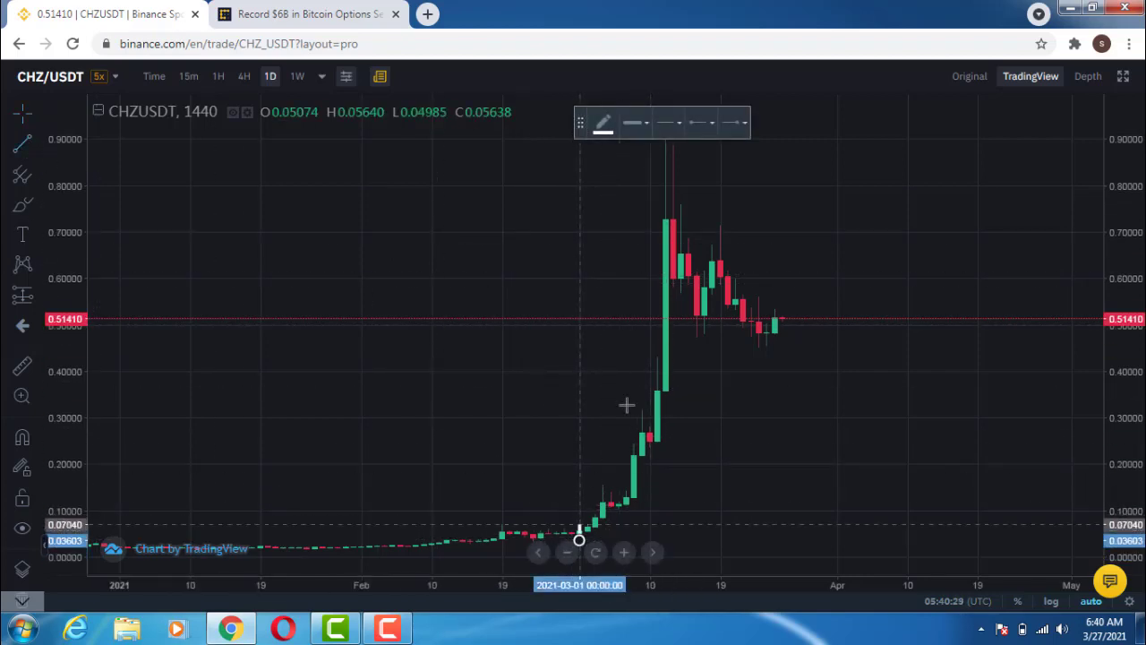
pyautogui.click(579, 540)
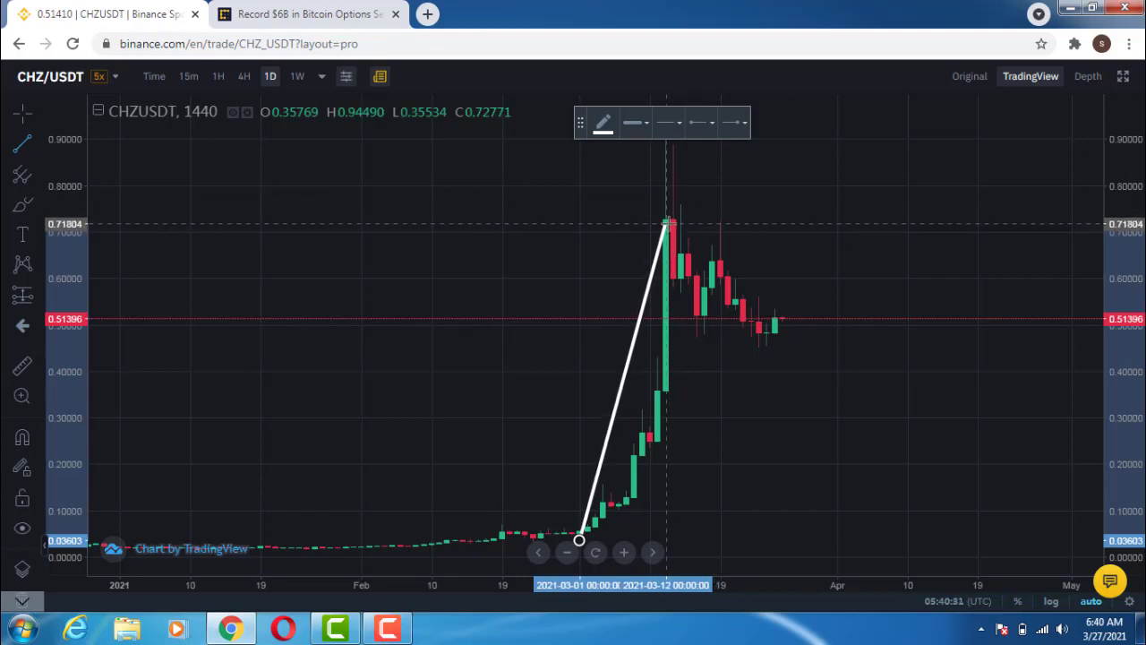
pyautogui.click(674, 219)
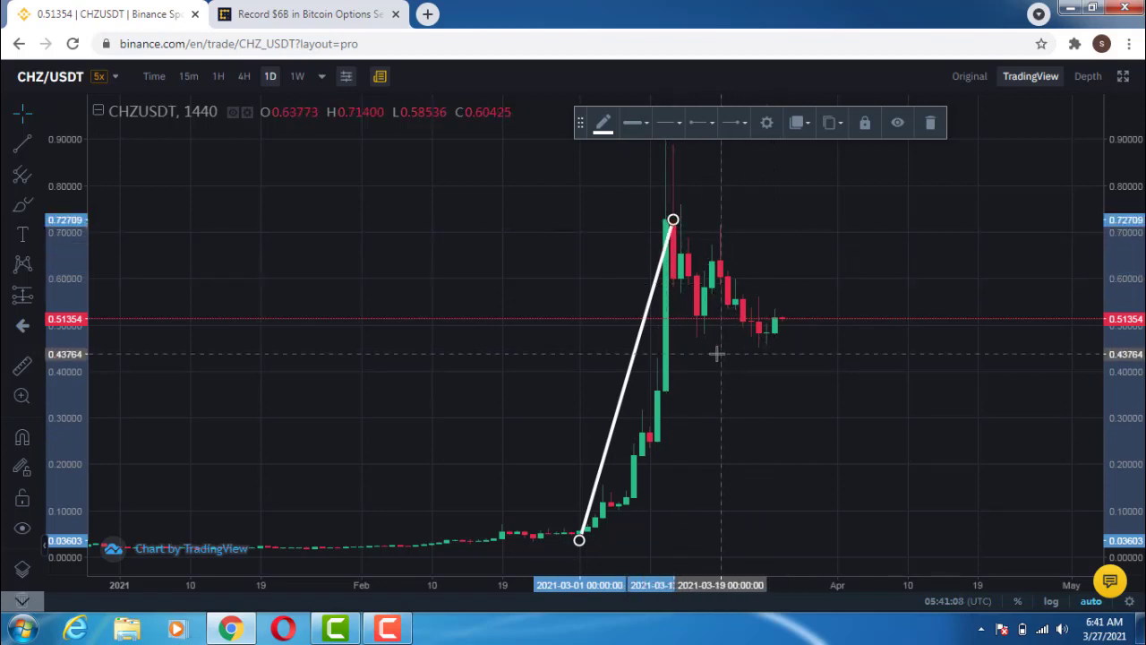
# Step: Zoom in and reposition the chart around the February–March rally so the trend line appears larger
pyautogui.scroll(3, 719, 351)
pyautogui.moveTo(582, 397)
pyautogui.mouseDown()
pyautogui.moveTo(750, 389)
pyautogui.moveTo(806, 340)
pyautogui.mouseUp()
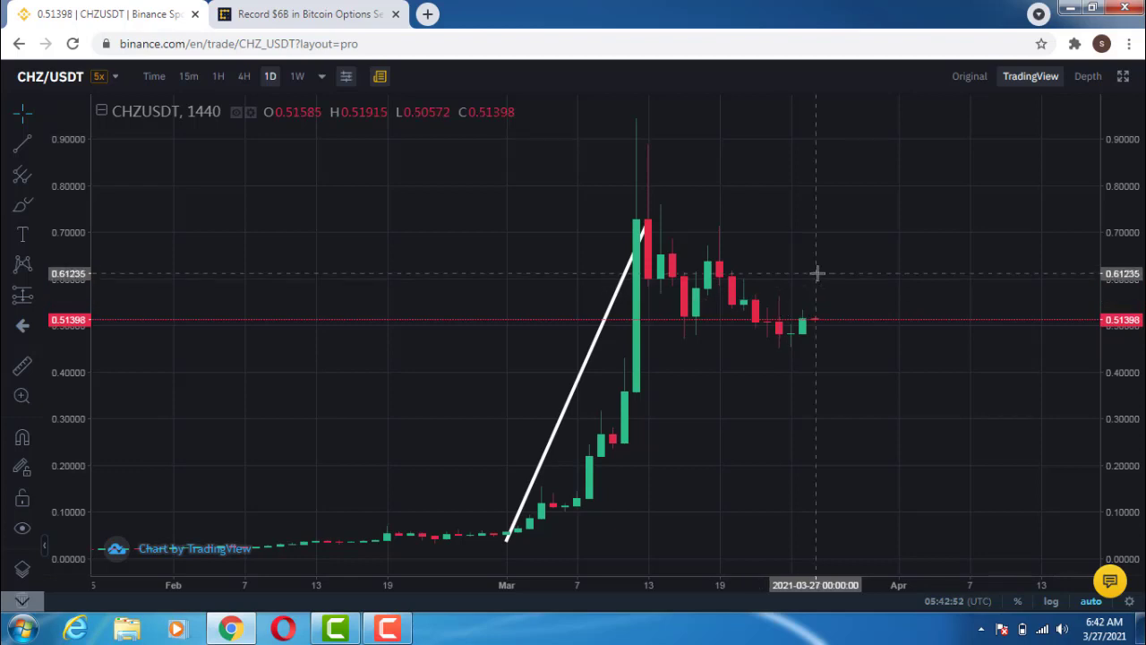
# Step: Shift the chart left to free space on the right and fix the trend line's end at the March 13 peak
pyautogui.moveTo(816, 273); pyautogui.dragTo(768, 277)
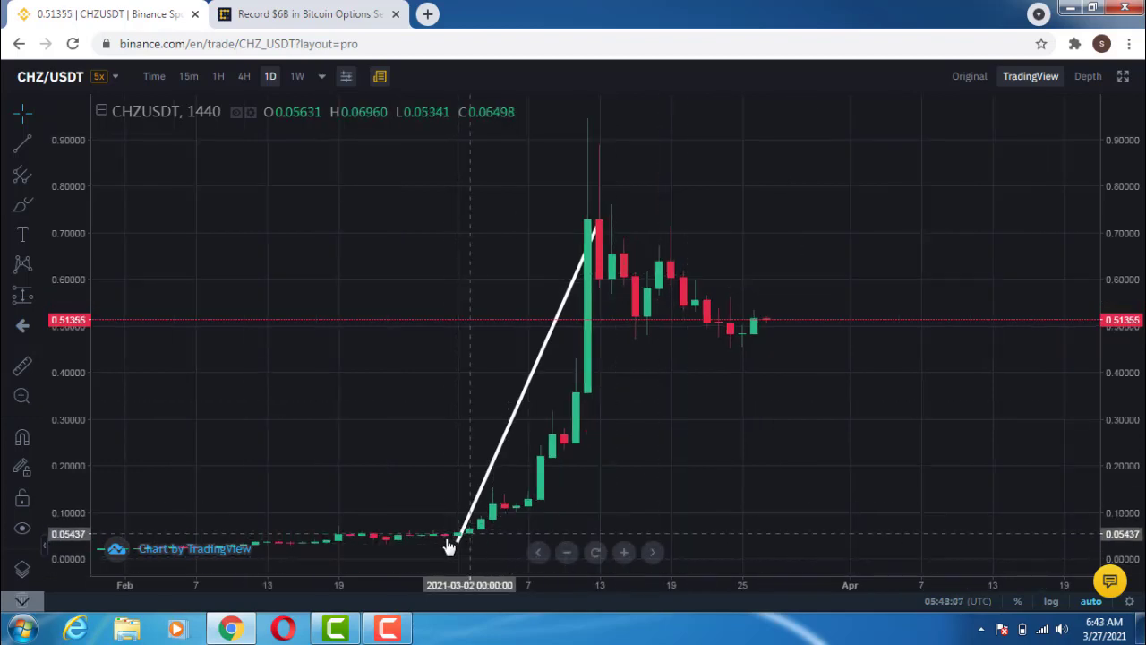
pyautogui.click(599, 222)
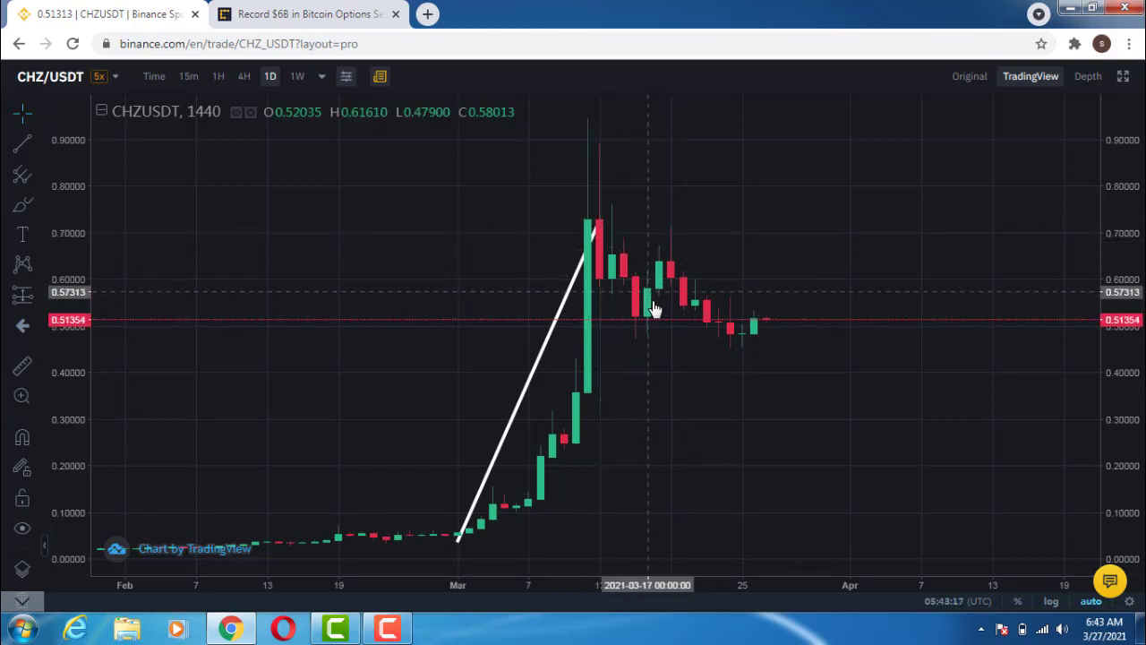
# Step: Draw zigzag legs from the March 13 peak to 0.48, up to 0.63 on March 19, down to 0.45 on March 25
pyautogui.click(22, 146)
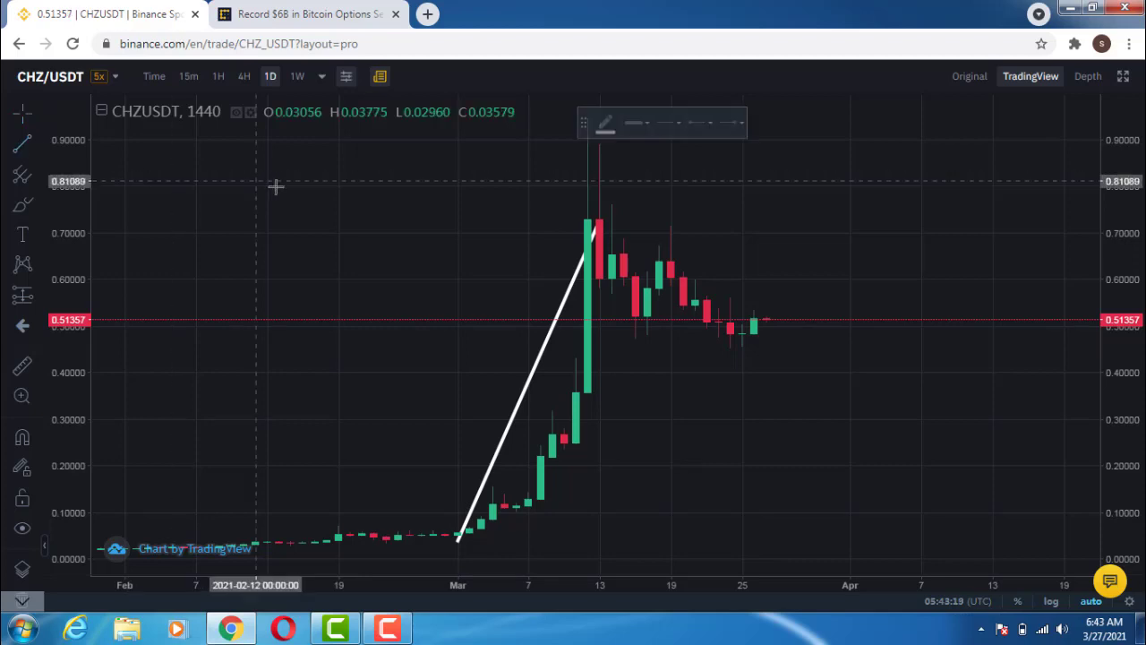
pyautogui.click(603, 224)
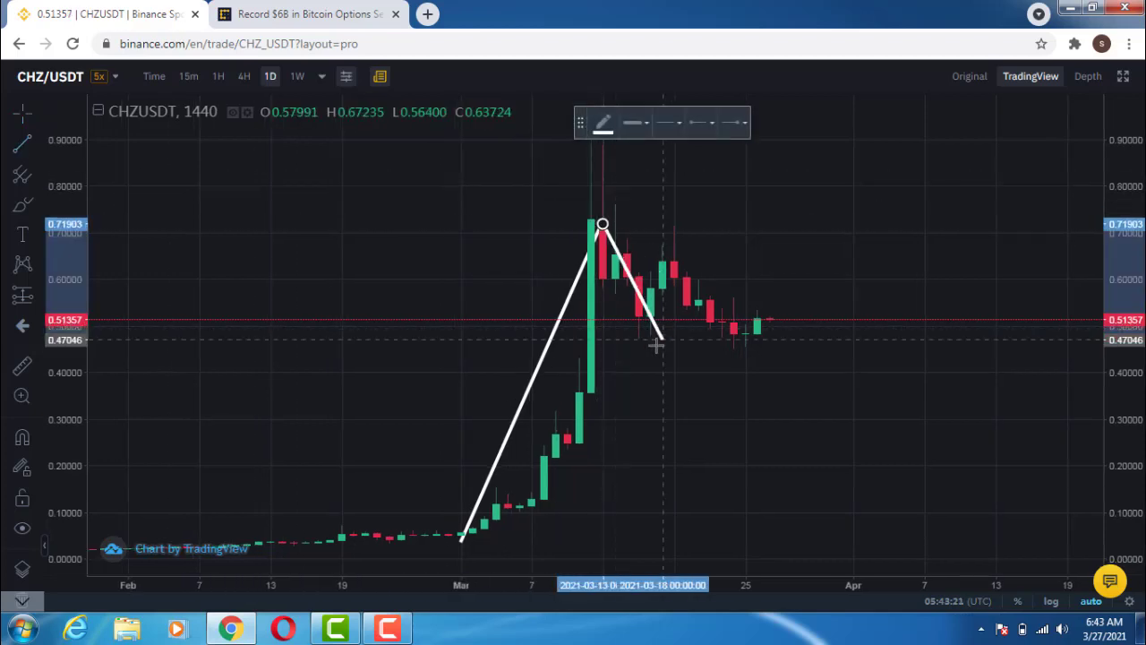
pyautogui.click(650, 333)
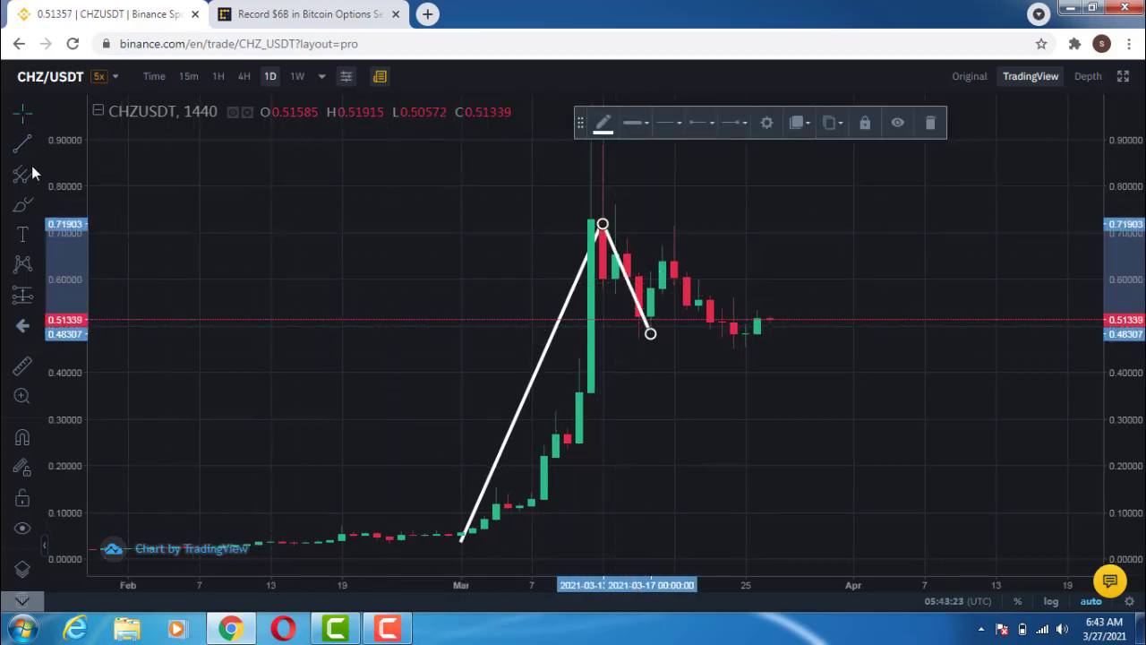
pyautogui.click(651, 333)
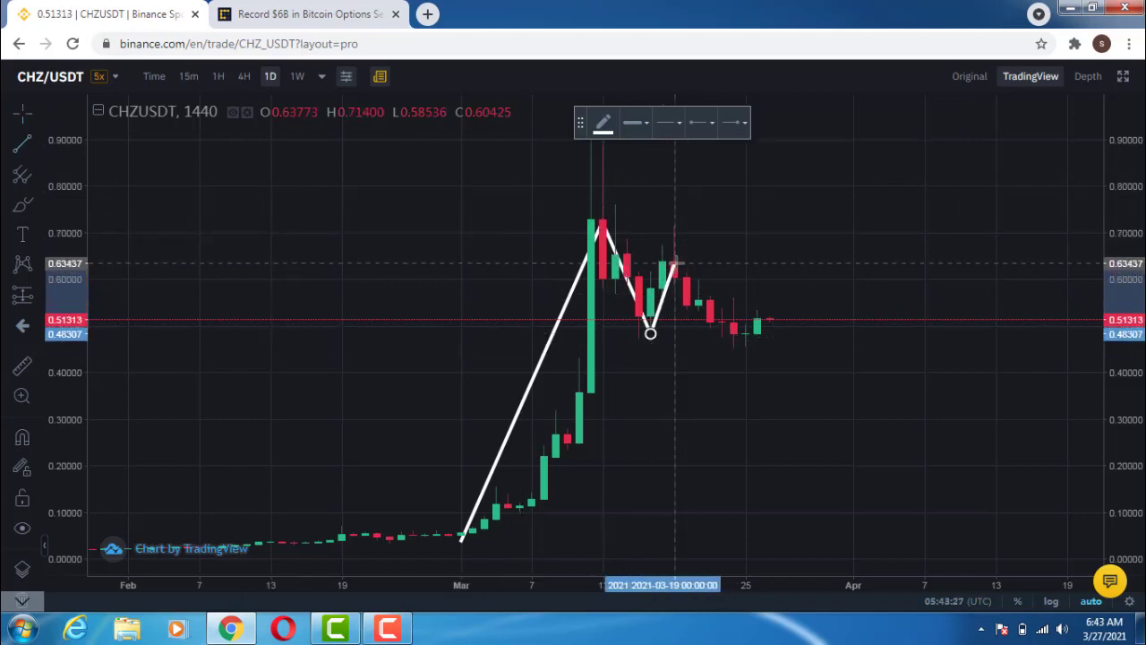
pyautogui.click(674, 263)
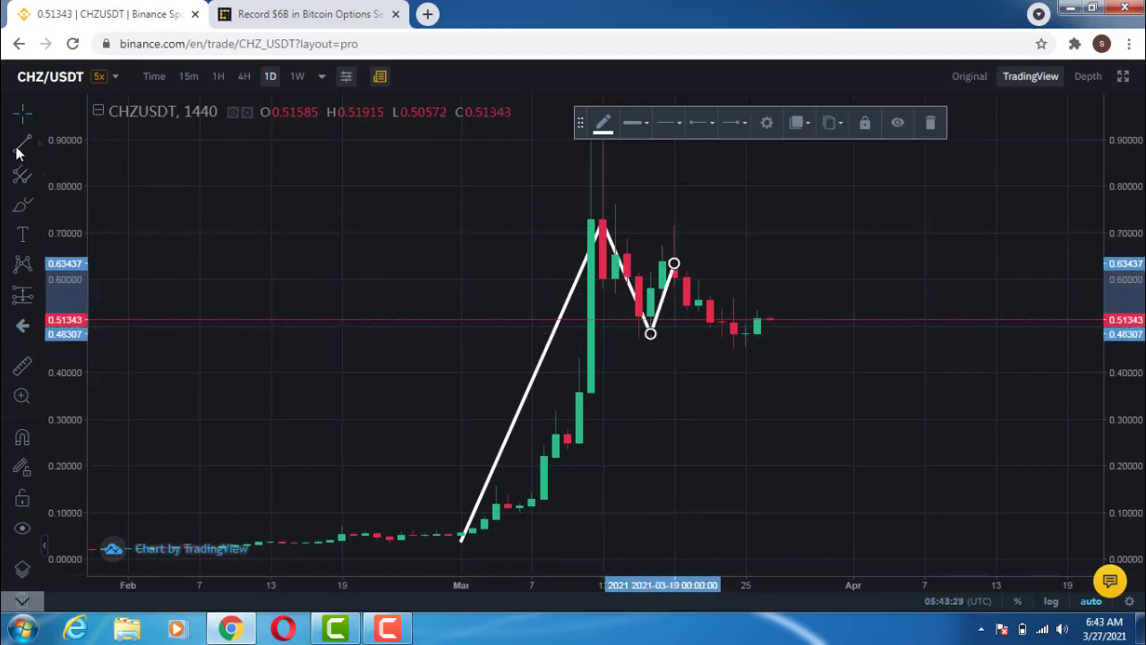
pyautogui.click(675, 263)
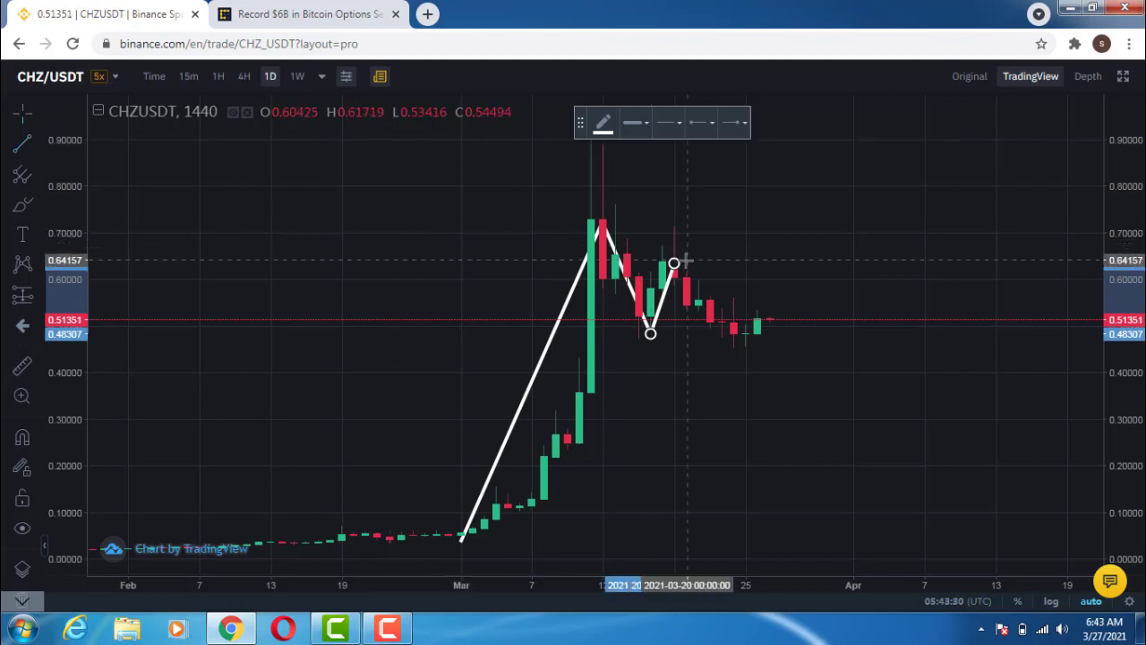
pyautogui.click(745, 348)
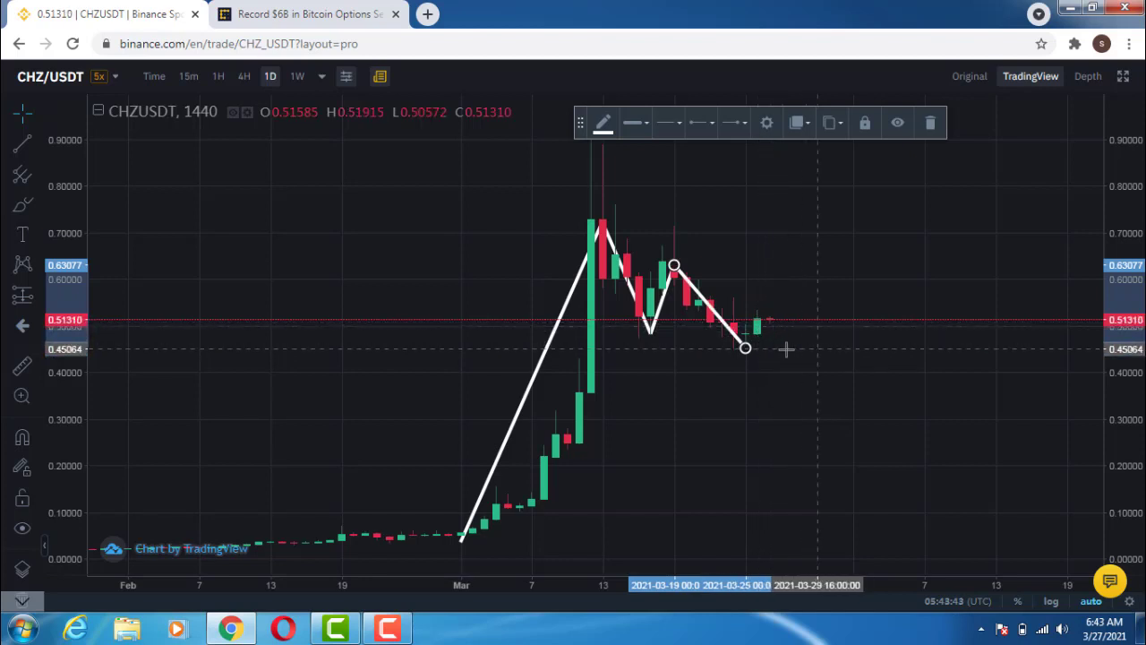
# Step: Project a leg from the March 25 low up to about 0.54, then start the next leg downward
pyautogui.click(22, 143)
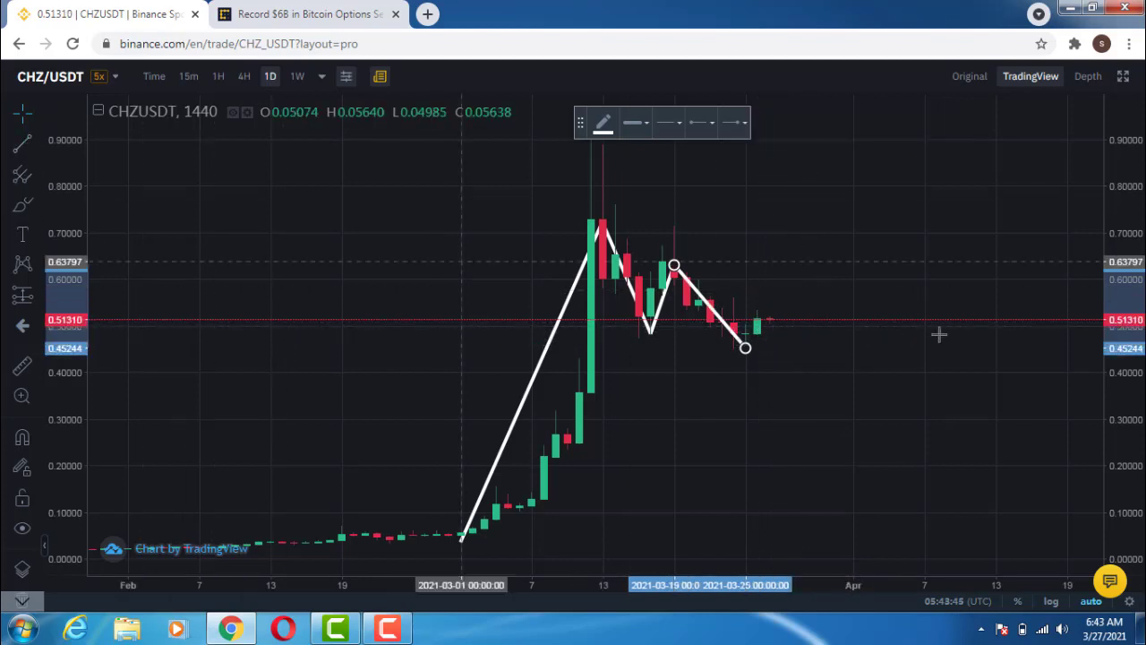
pyautogui.click(745, 347)
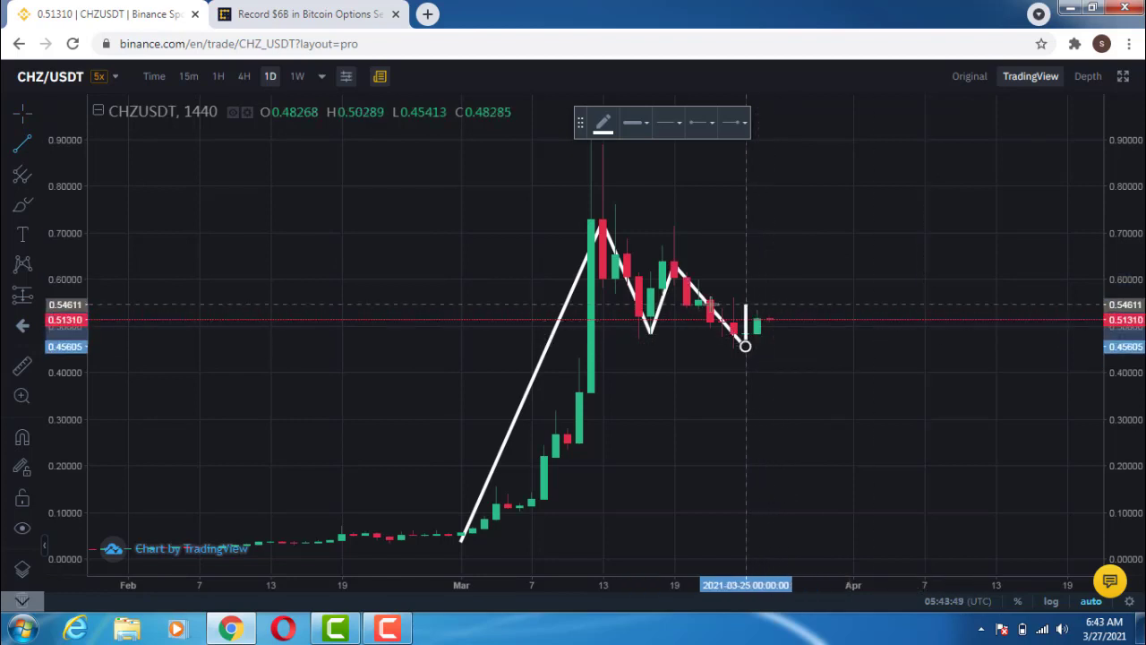
pyautogui.click(794, 304)
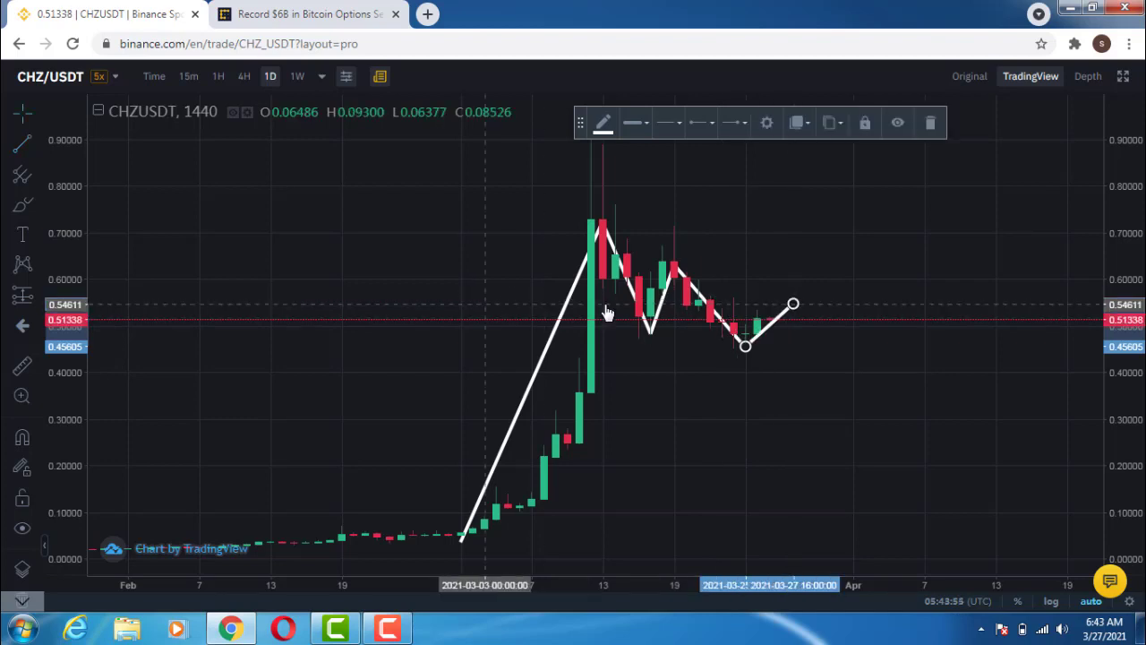
pyautogui.click(24, 146)
pyautogui.click(794, 307)
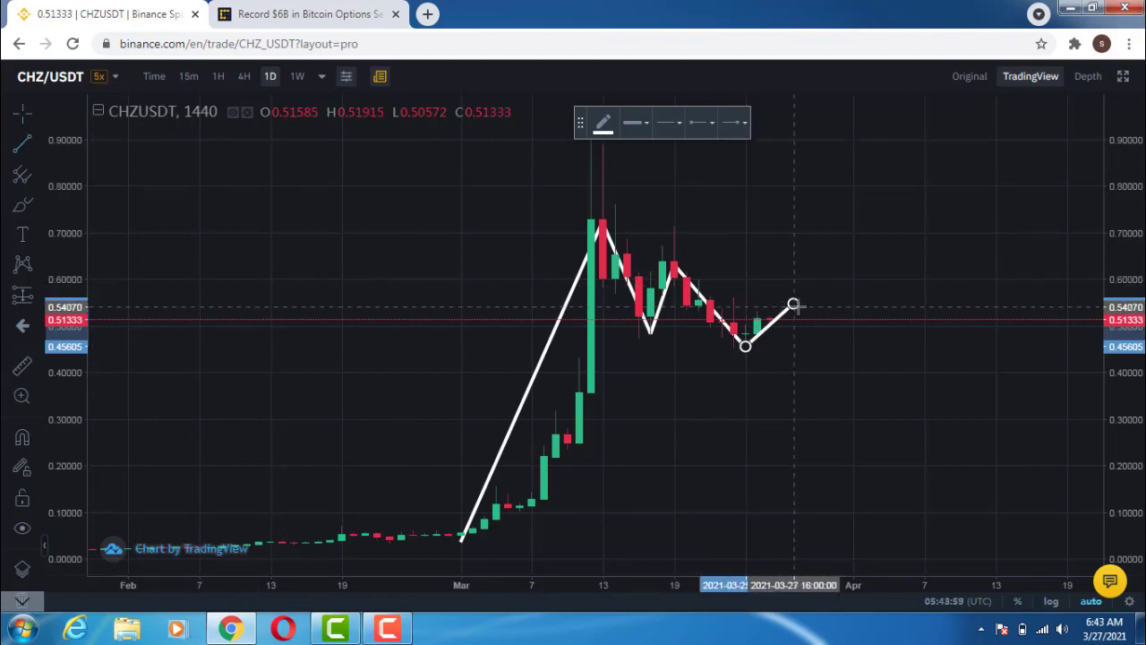
# Step: Finish the projected drop near 0.465 around March 30 and add a rise to about 0.624 in early April
pyautogui.doubleClick(827, 339)
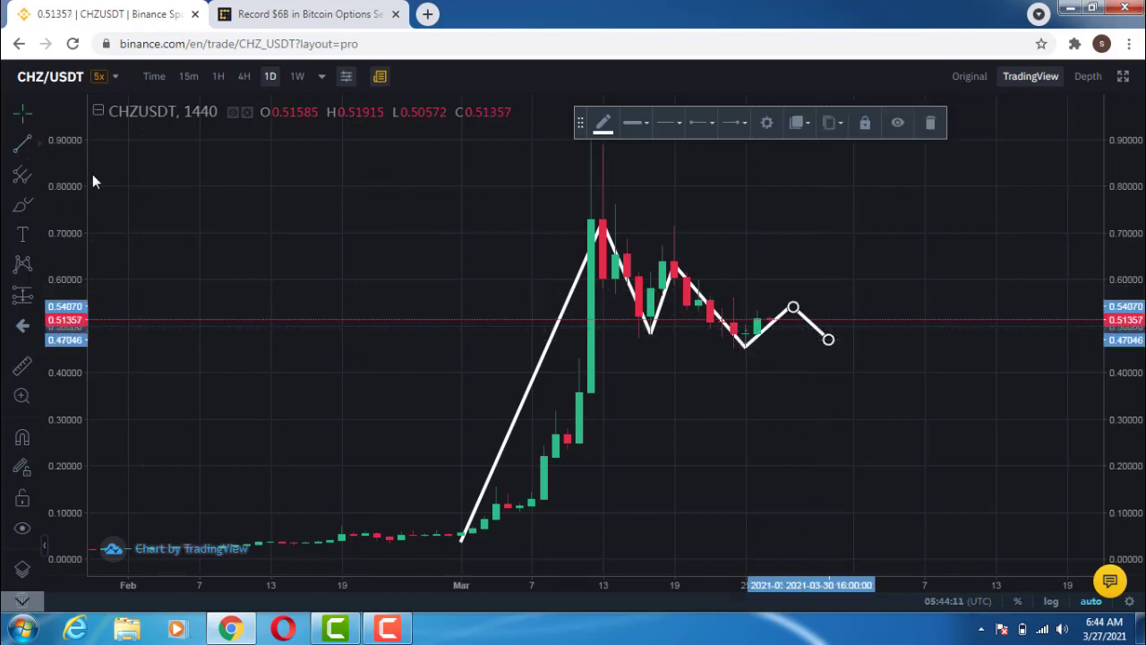
pyautogui.hotkey('alt', 't')
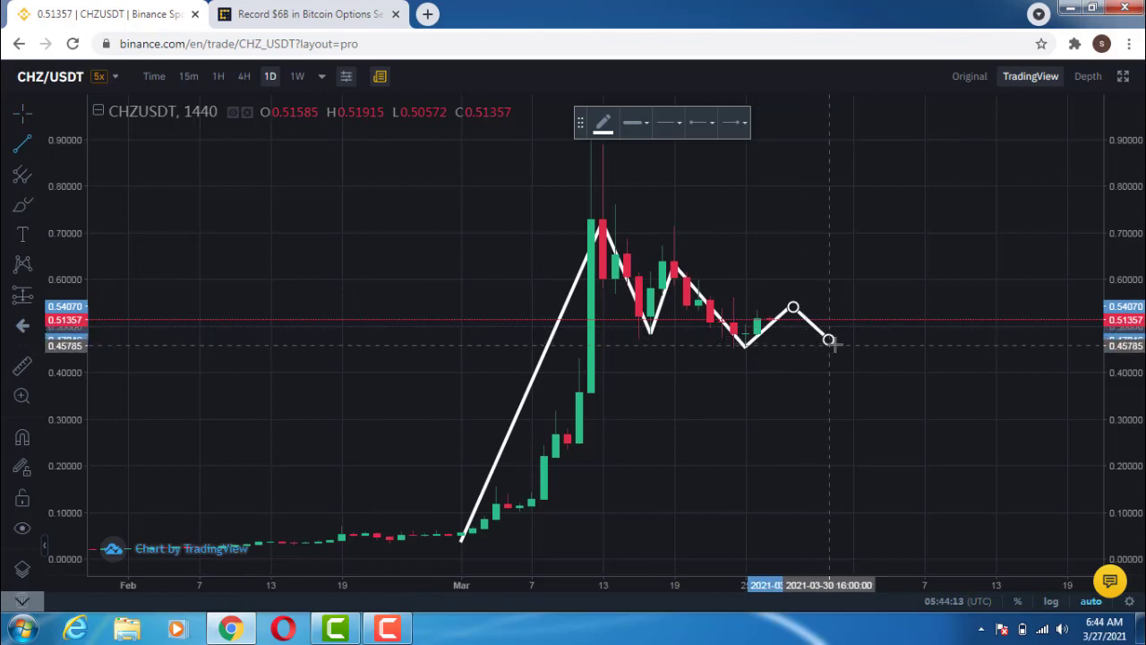
pyautogui.click(829, 340)
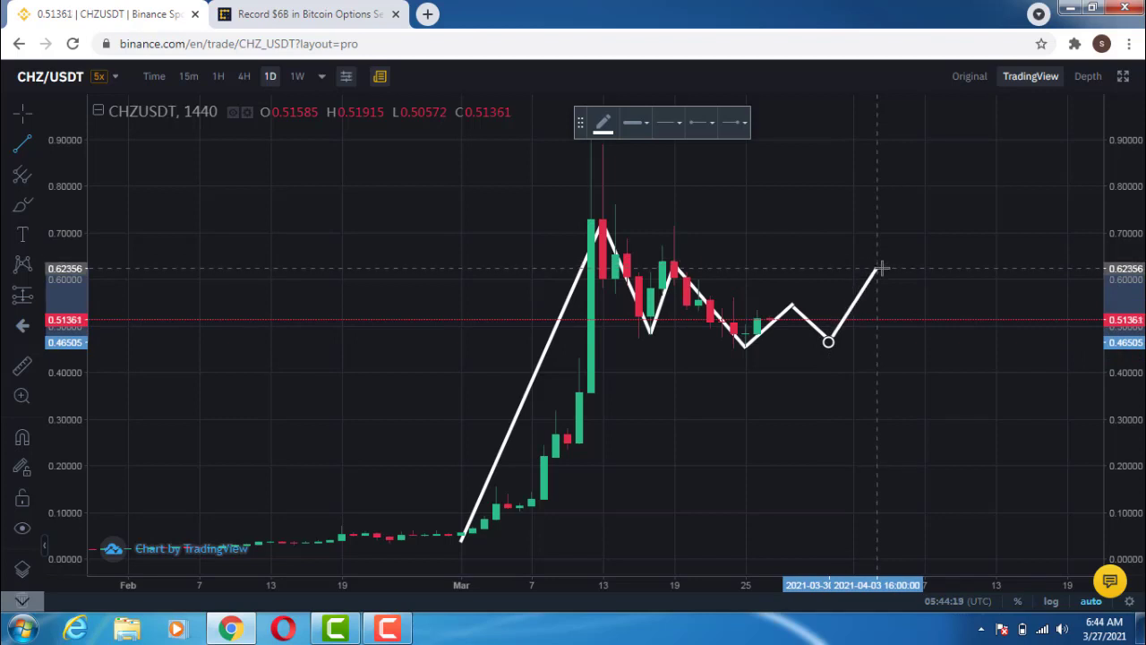
pyautogui.click(876, 267)
# Step: Draw a horizontal resistance line from the March 18 high and a support line near 0.553 into mid-April
pyautogui.click(23, 144)
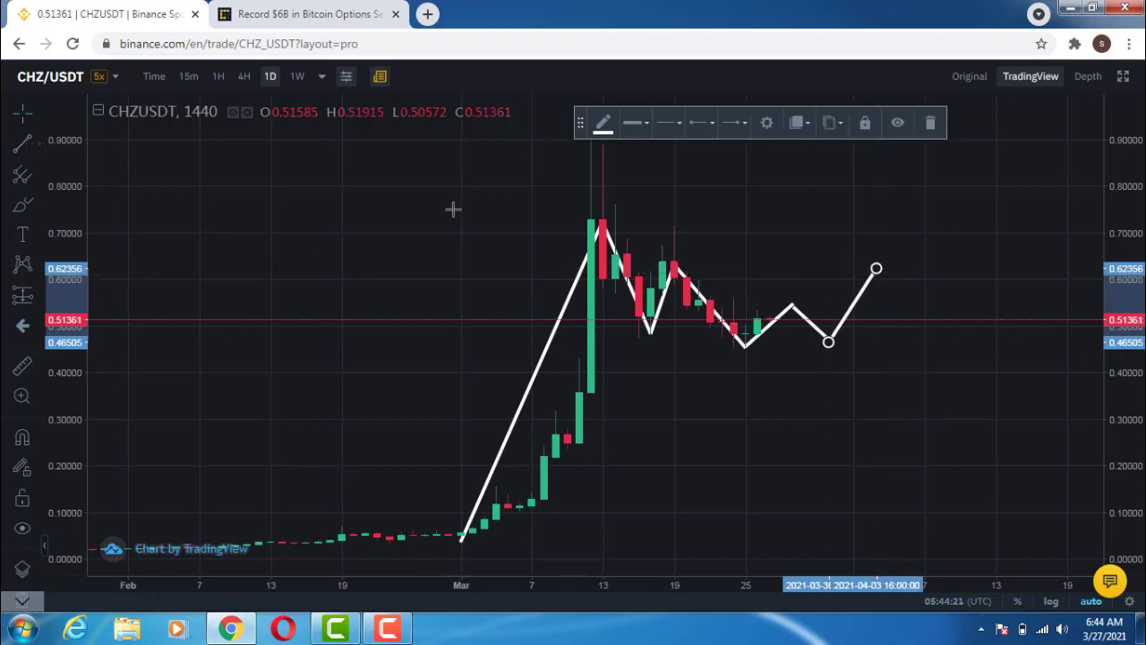
pyautogui.click(662, 263)
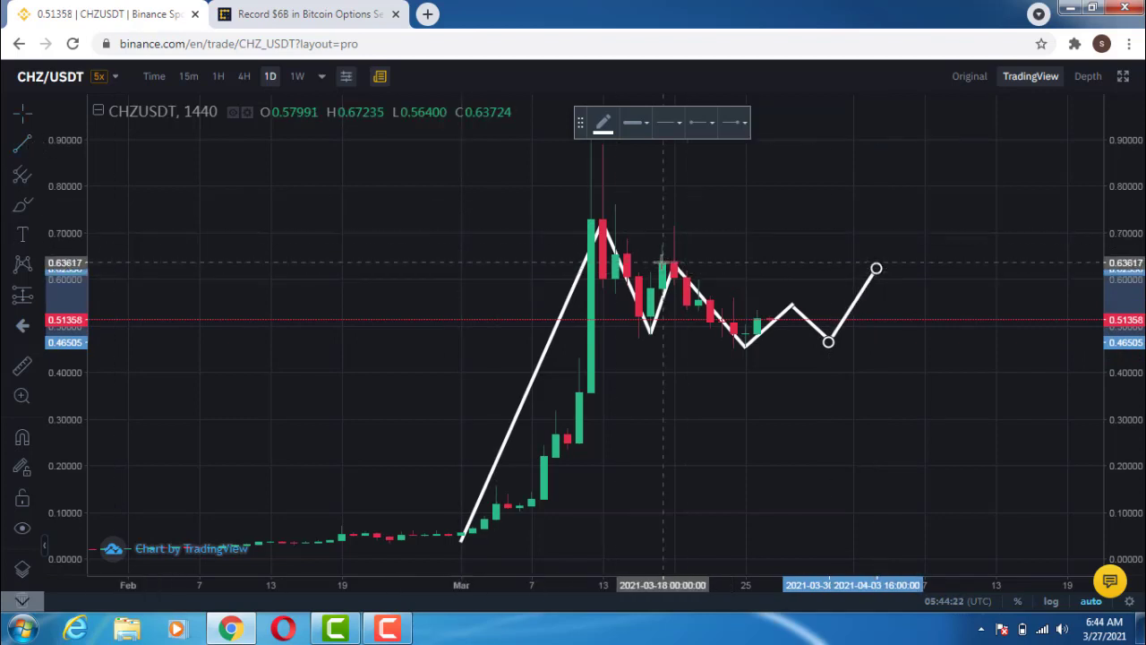
pyautogui.click(924, 265)
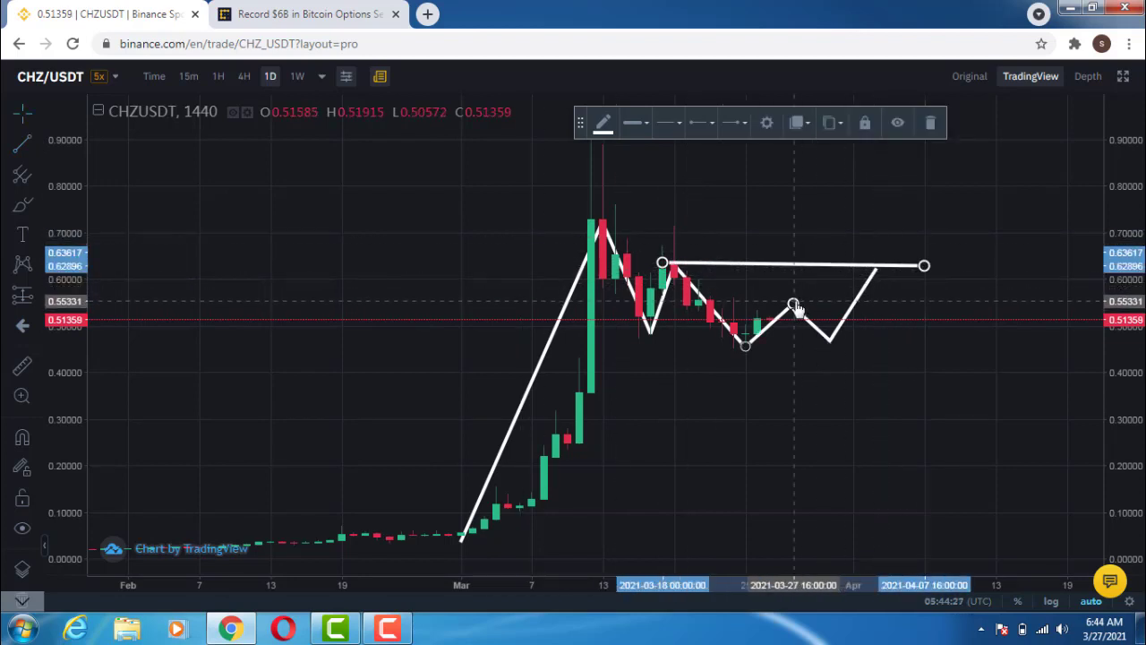
pyautogui.click(22, 143)
pyautogui.click(734, 301)
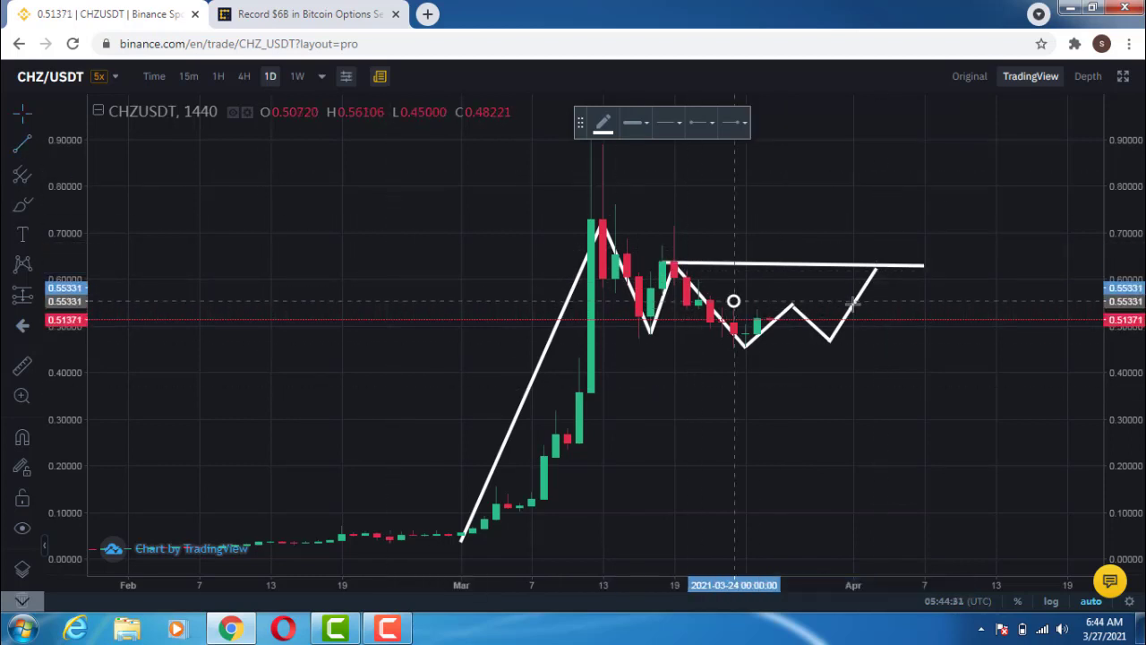
pyautogui.click(963, 301)
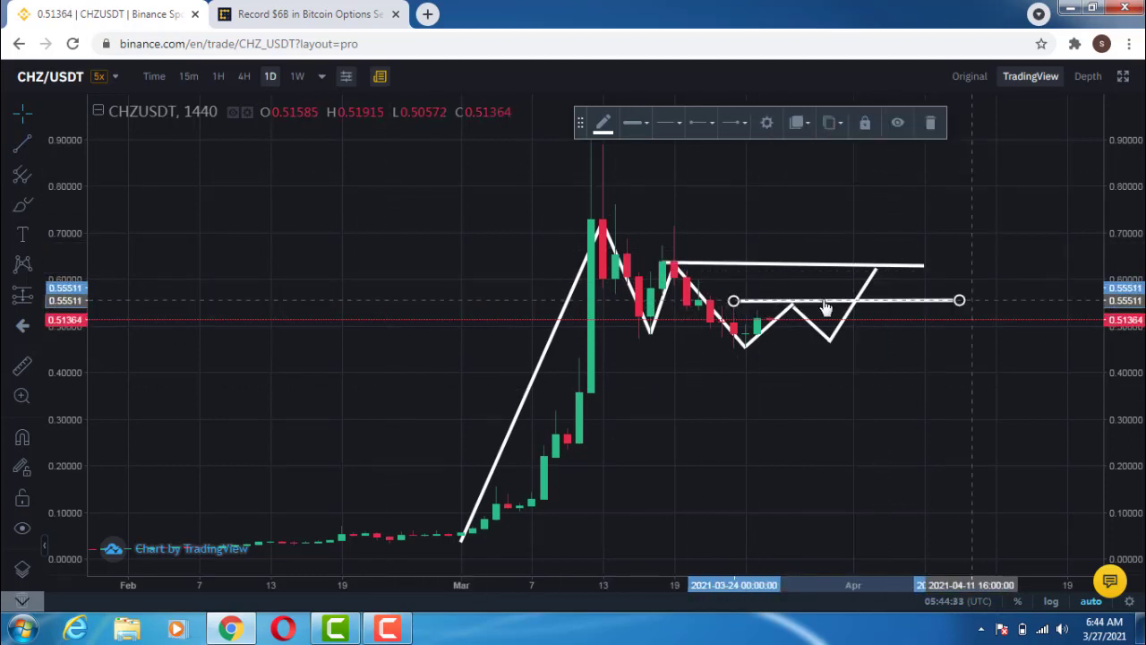
# Step: Project a dip to the support line and a climb to about 0.82, then reload the page
pyautogui.click(23, 143)
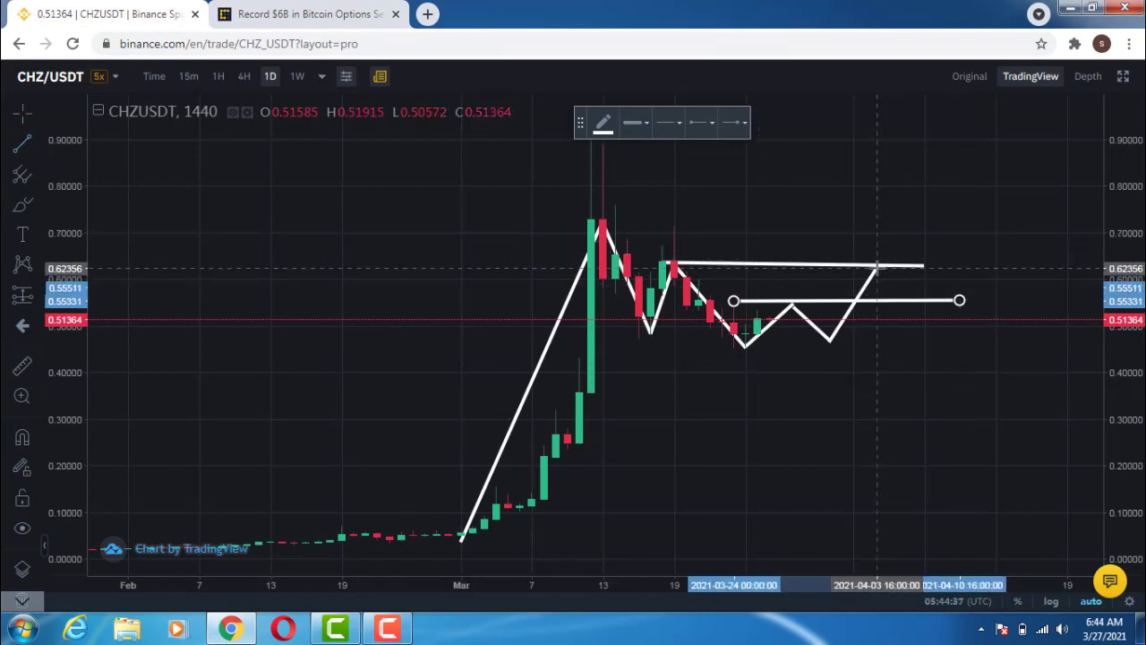
pyautogui.click(877, 268)
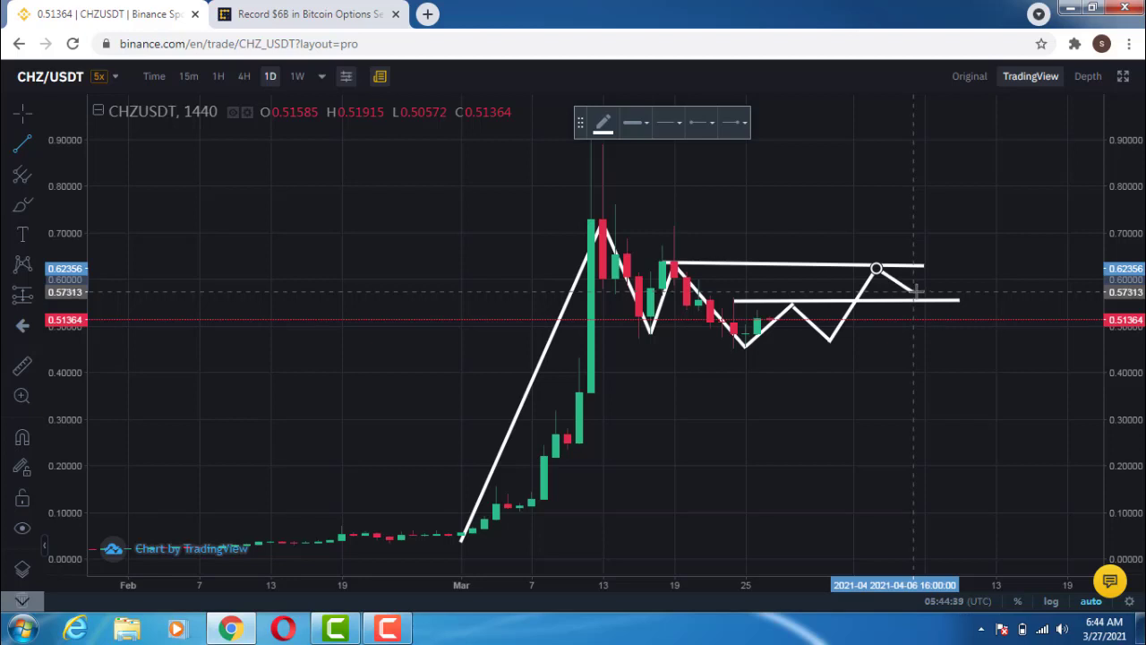
pyautogui.click(911, 296)
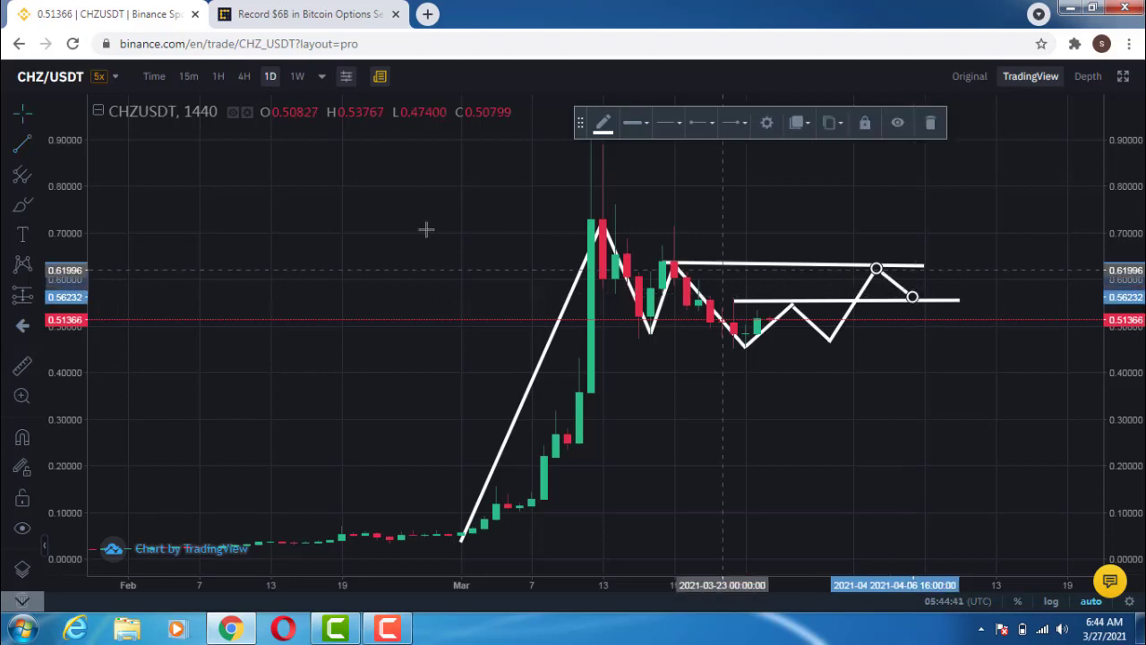
pyautogui.click(23, 144)
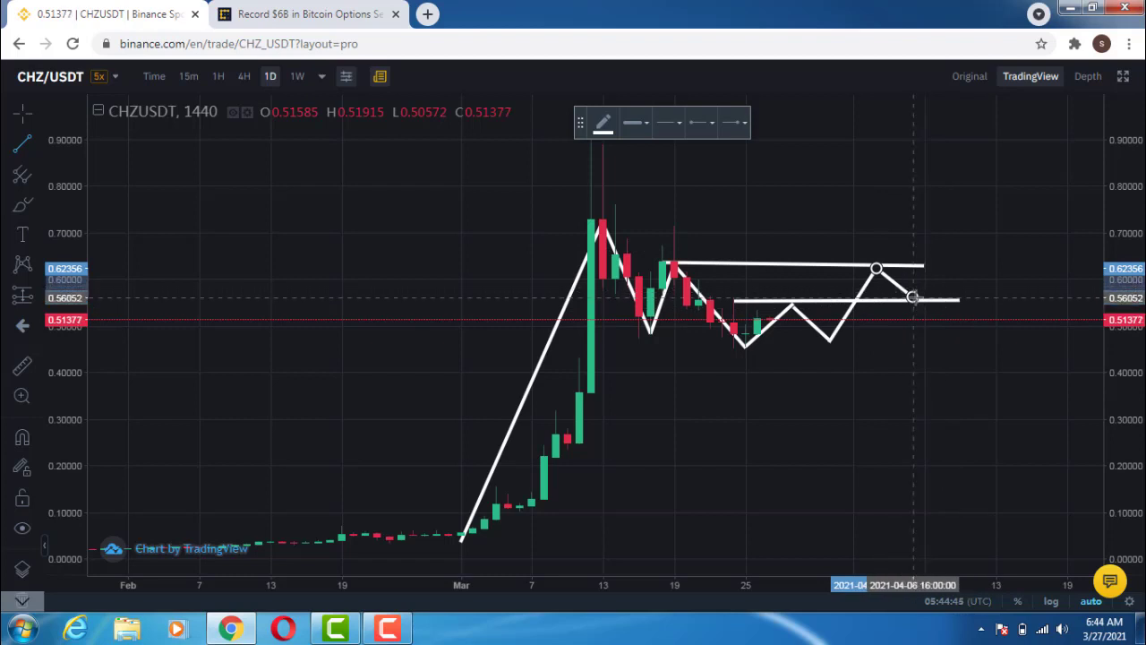
pyautogui.click(913, 297)
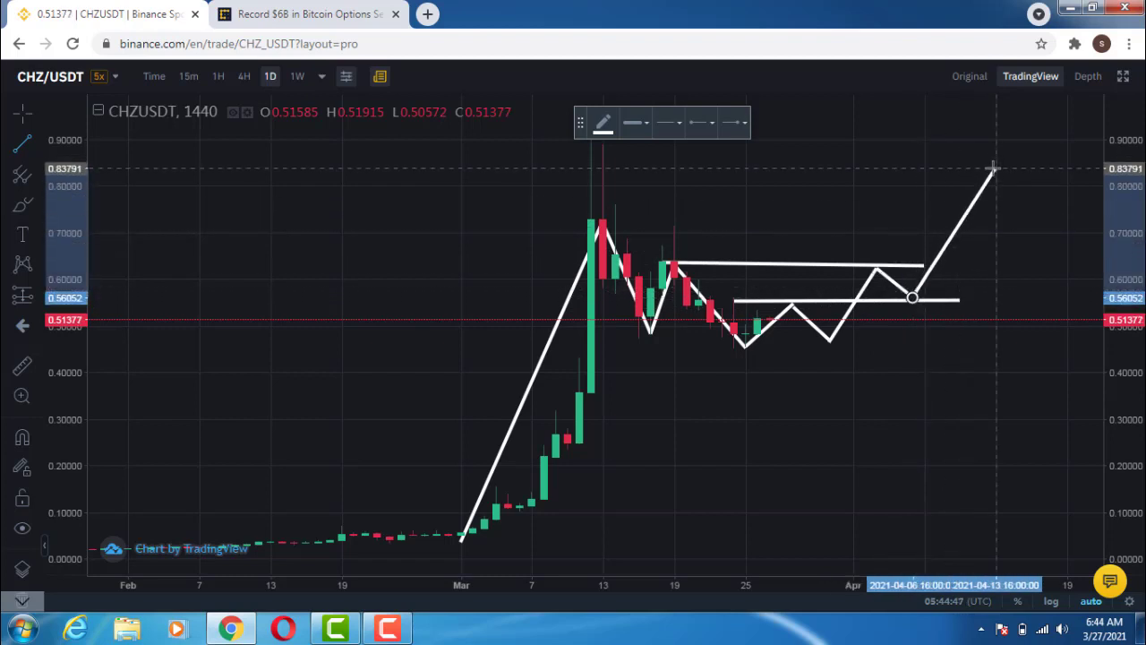
pyautogui.click(986, 176)
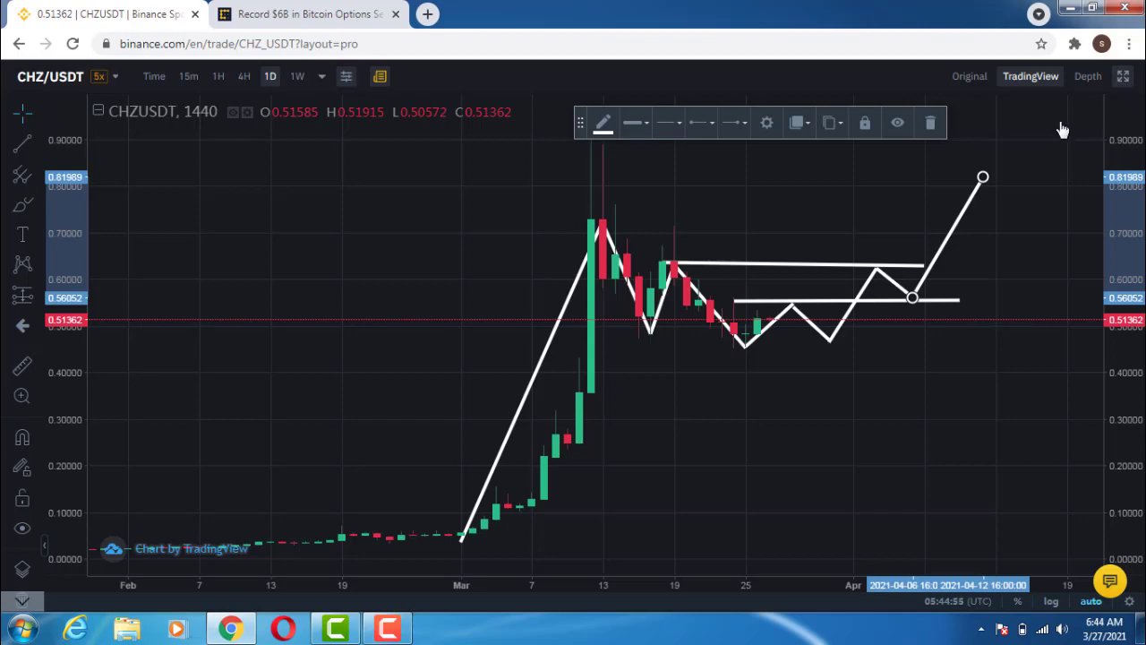
pyautogui.press('F5')
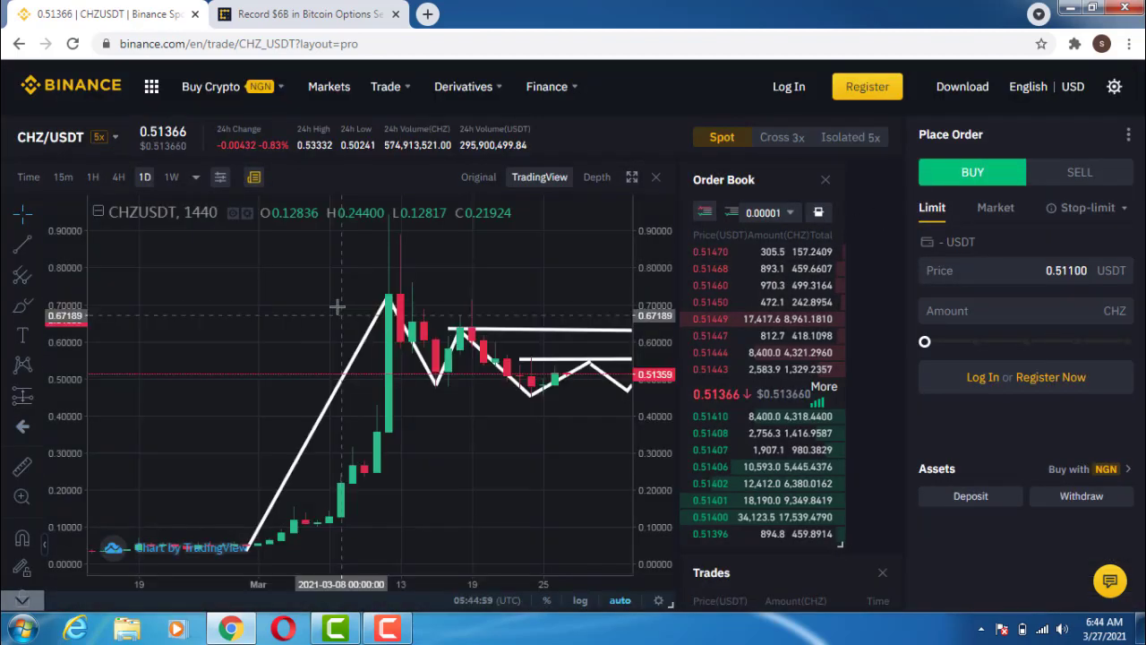
# Step: Pan the chart toward later dates and expand it to full page, hiding the order book and trade panels
pyautogui.moveTo(481, 403); pyautogui.dragTo(373, 397)
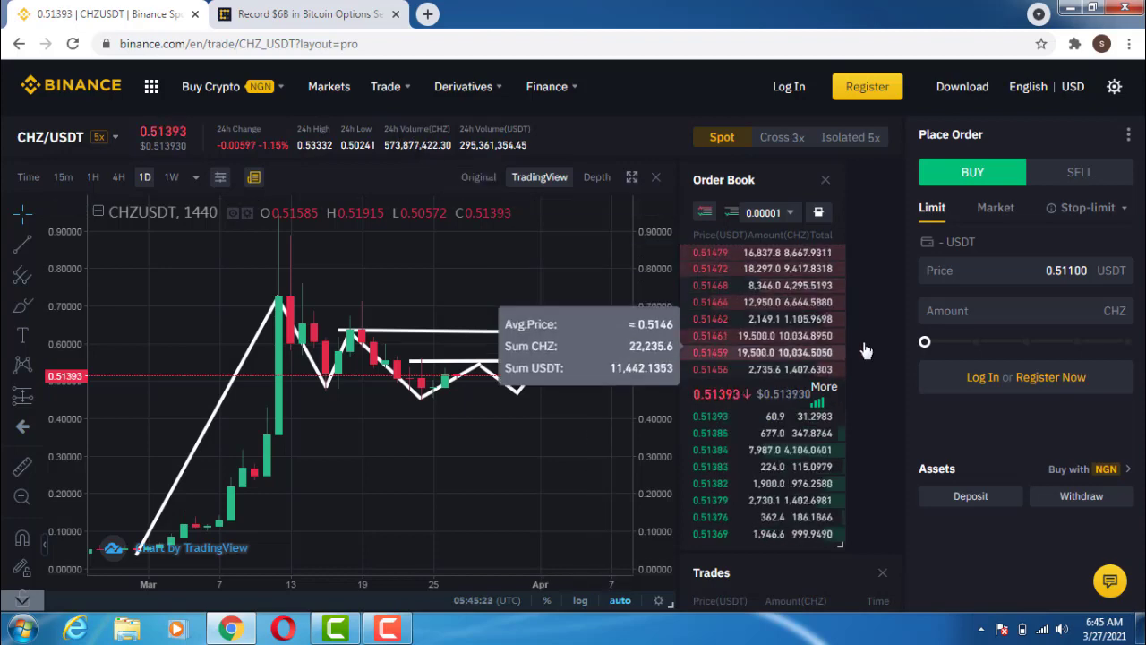
pyautogui.scroll(-3, 885, 312)
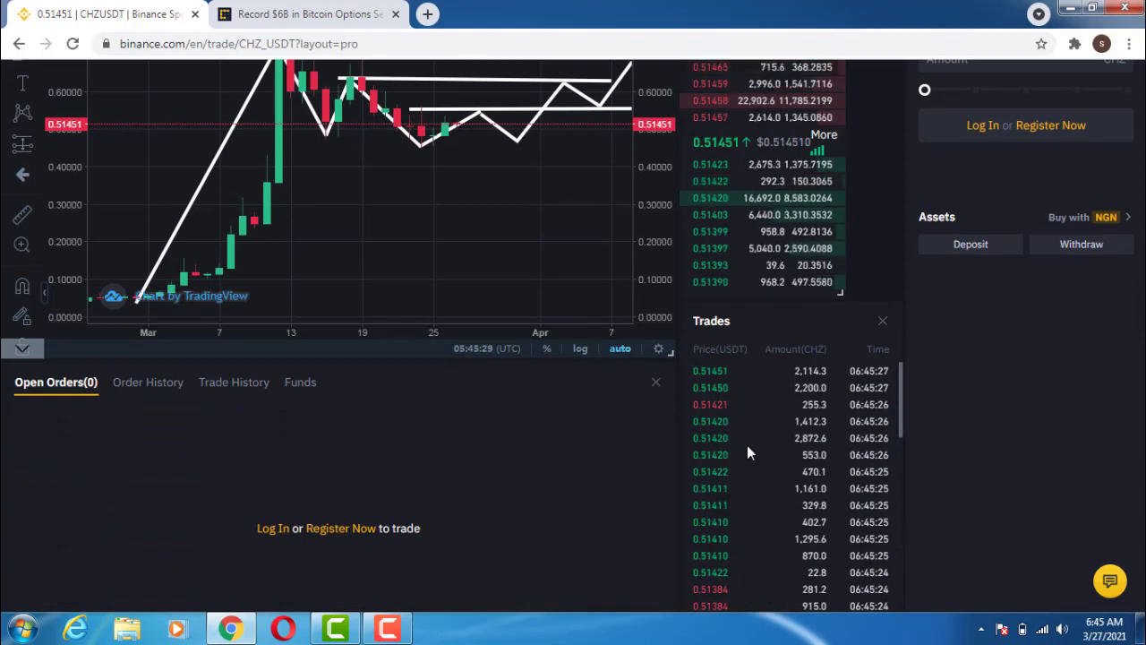
pyautogui.scroll(1, 865, 237)
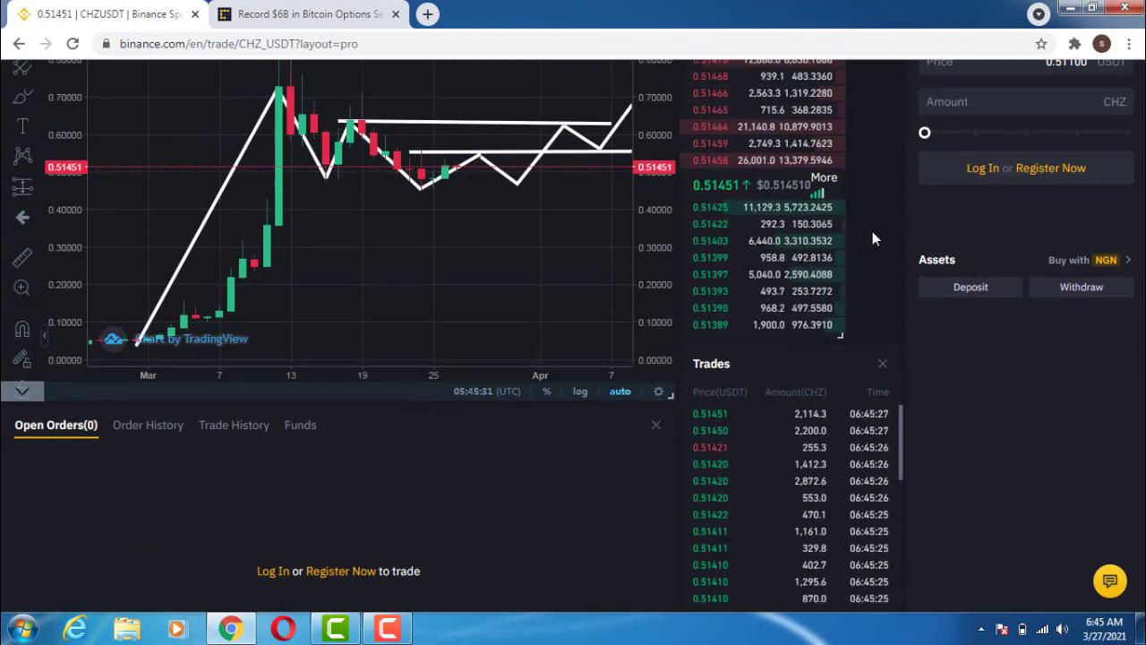
pyautogui.scroll(3, 872, 231)
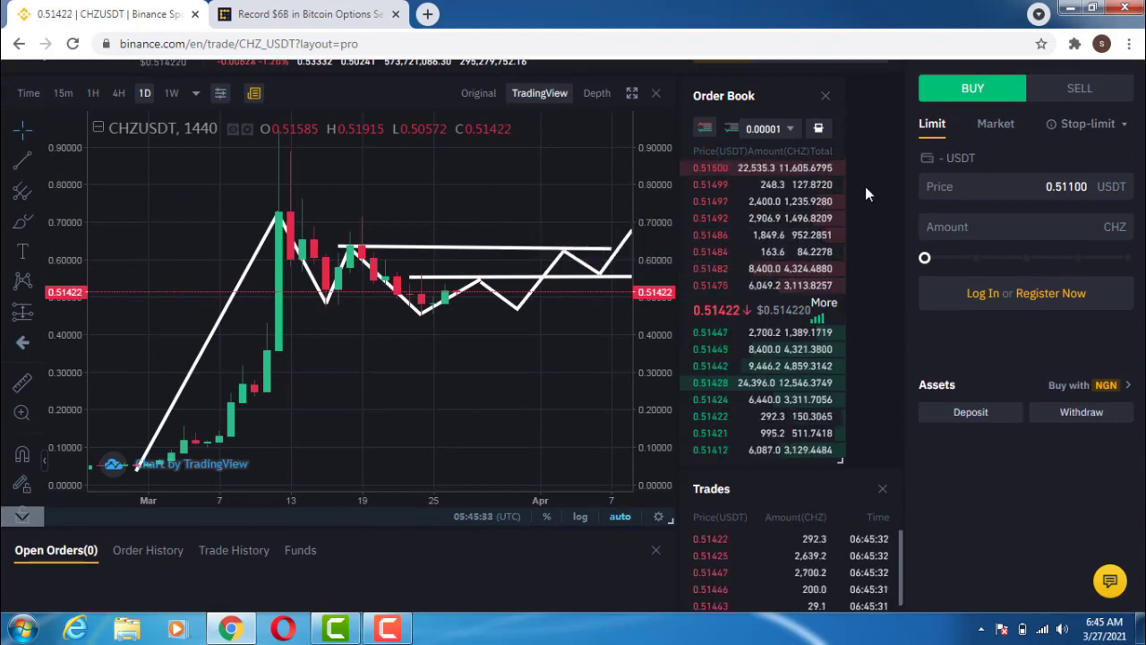
pyautogui.scroll(2, 865, 186)
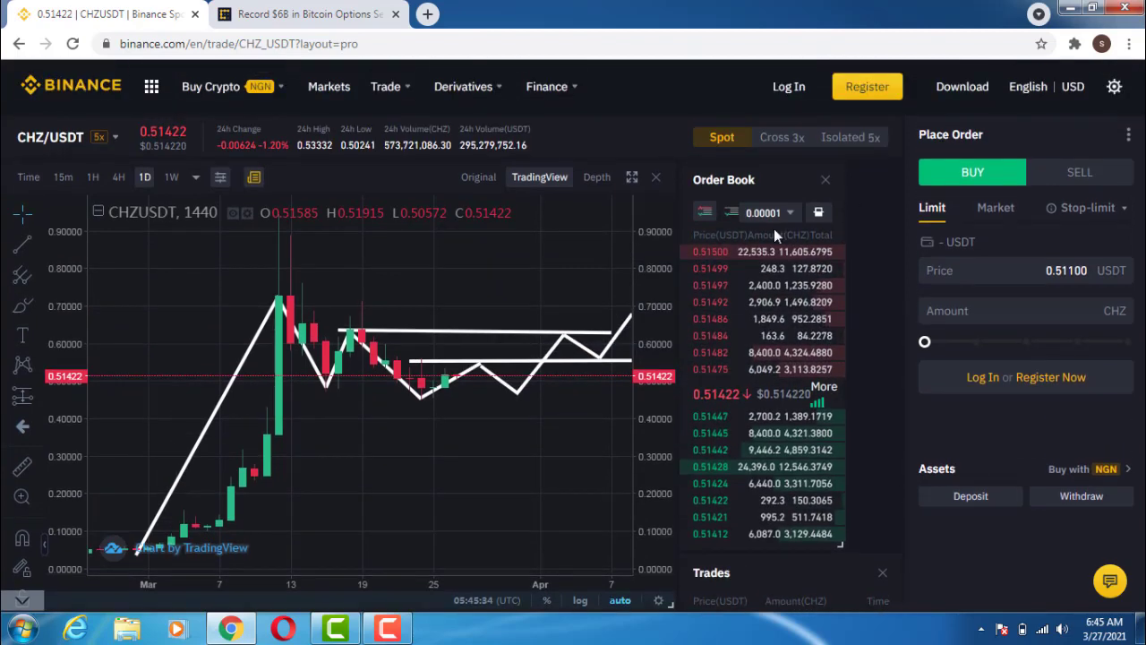
pyautogui.click(633, 180)
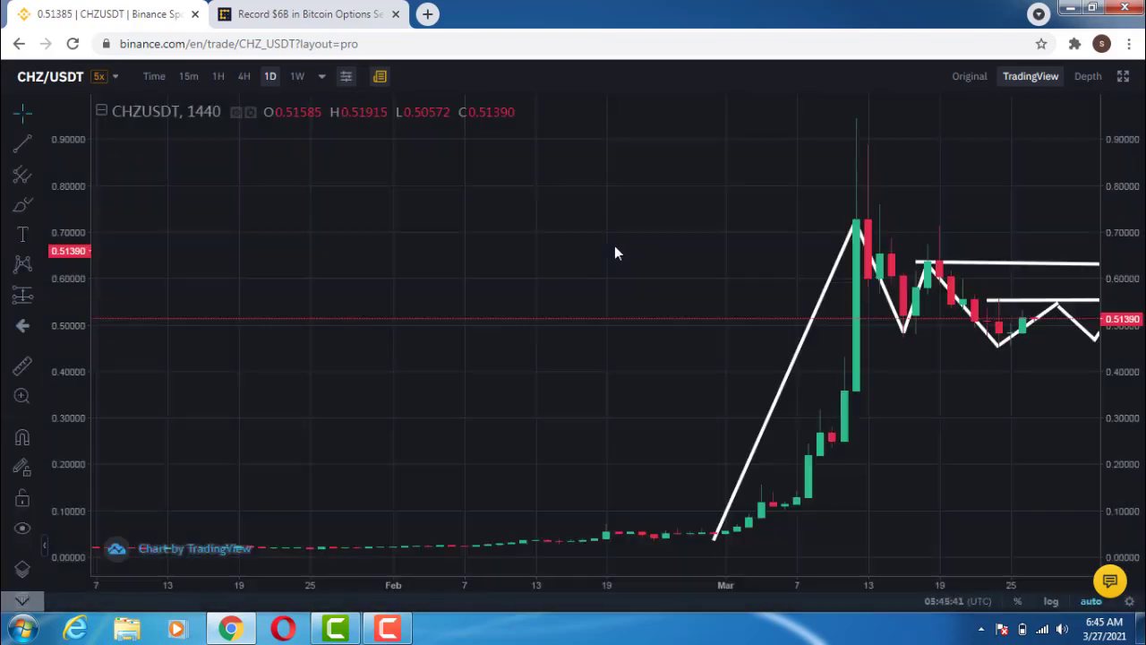
# Step: Add the Stochastic (14, 1, 3) indicator found by searching 'sto', then pan the chart to later dates
pyautogui.moveTo(707, 299); pyautogui.dragTo(410, 276)
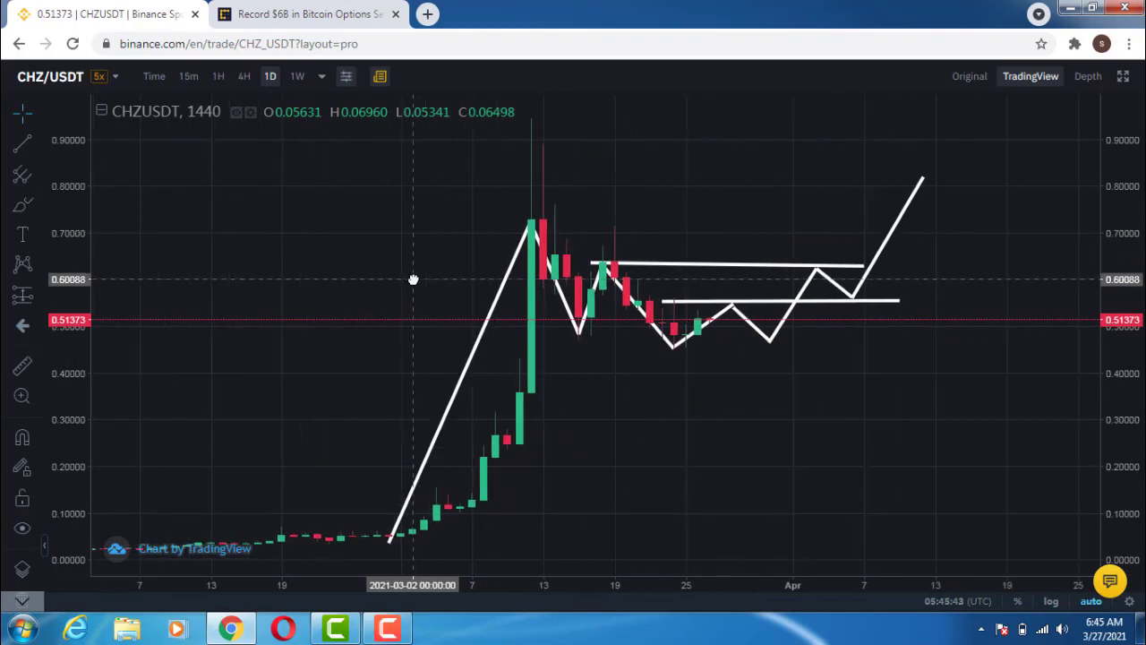
pyautogui.click(348, 79)
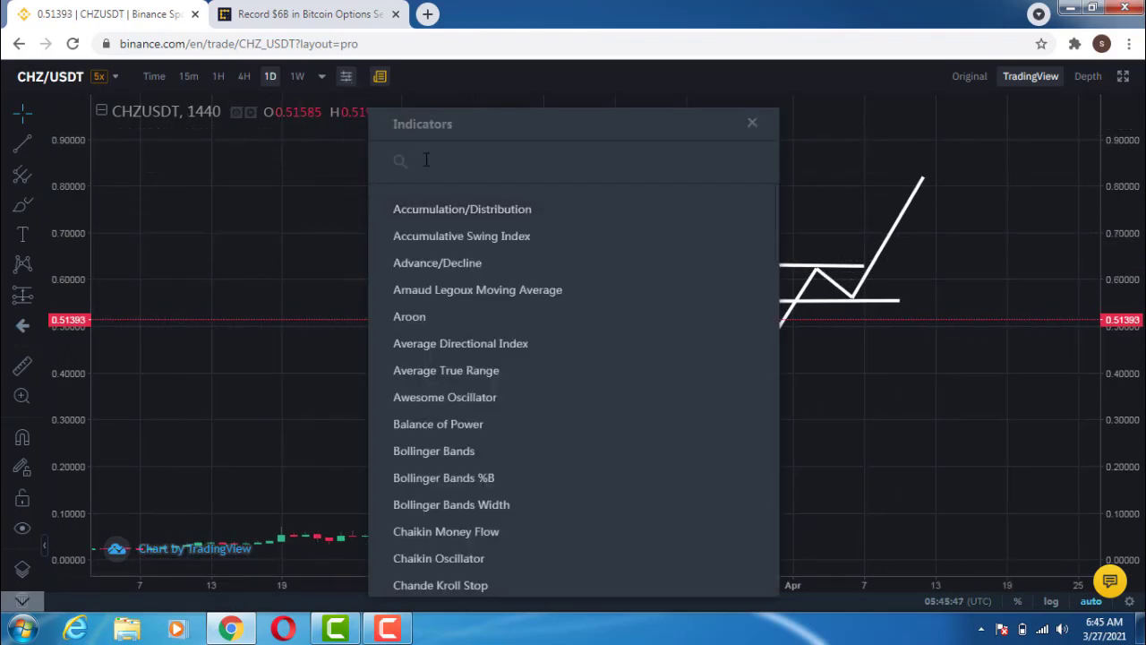
pyautogui.write('stoc')
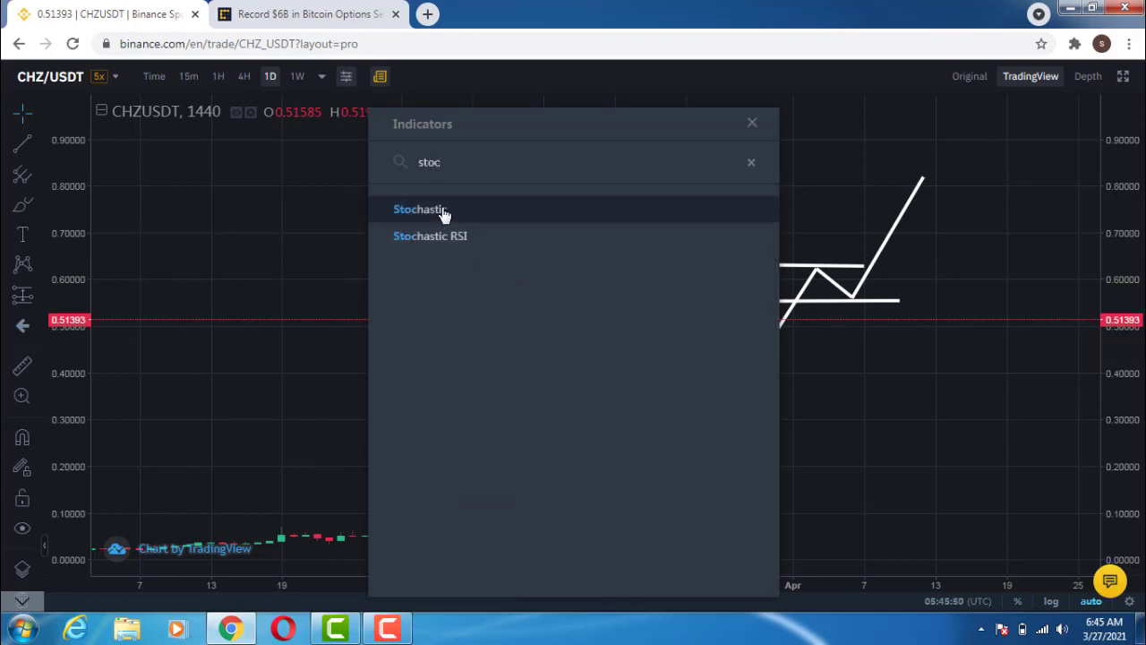
pyautogui.click(443, 211)
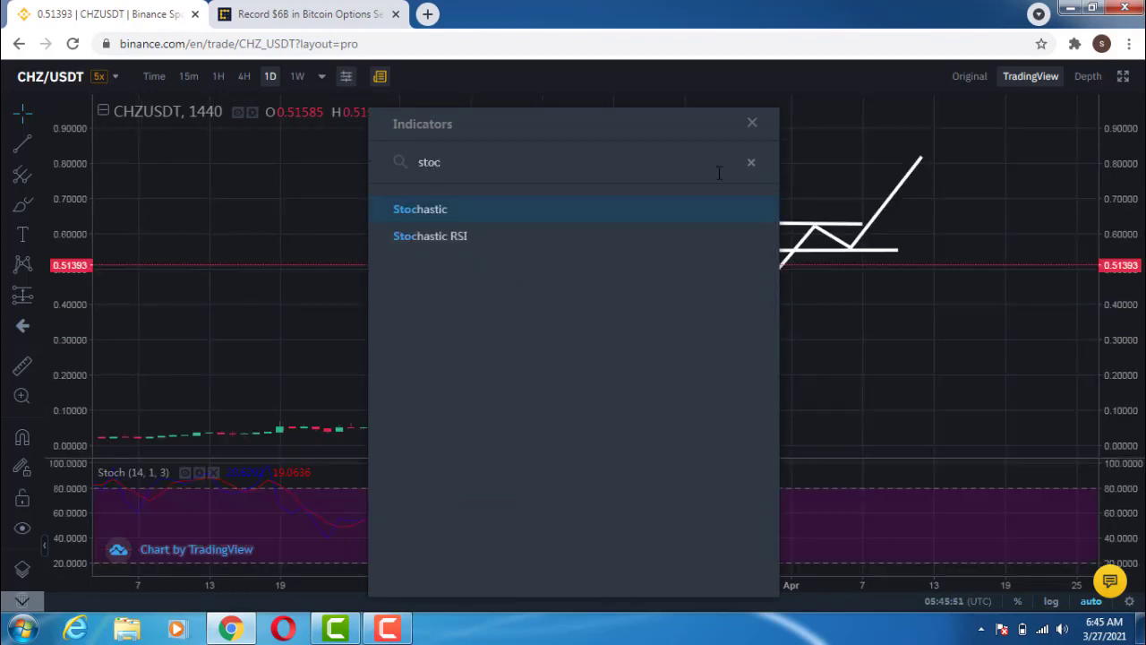
pyautogui.click(752, 123)
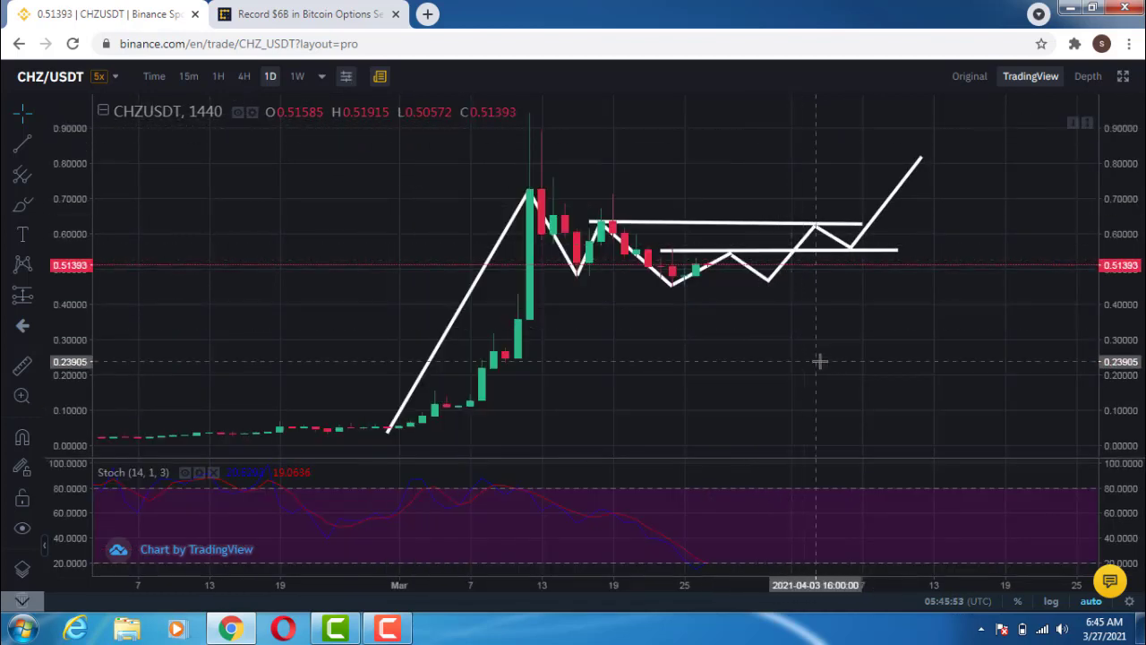
pyautogui.moveTo(819, 361); pyautogui.dragTo(737, 358)
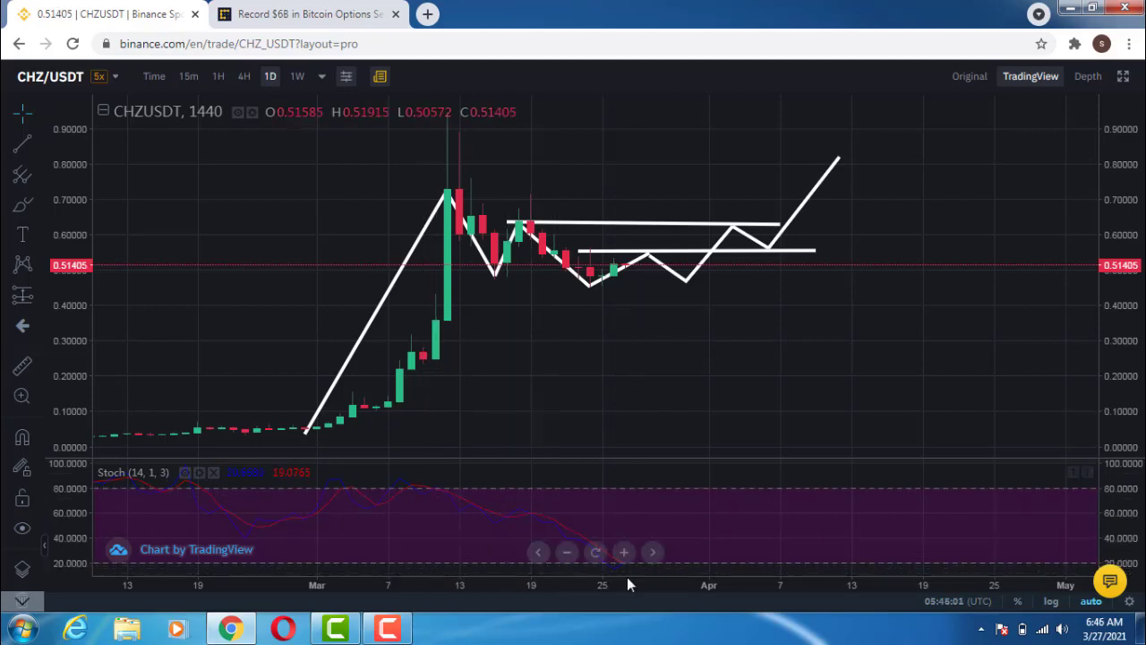
# Step: In the Stochastic Style settings, thicken the %D line and the lower limit line to match %K
pyautogui.click(198, 474)
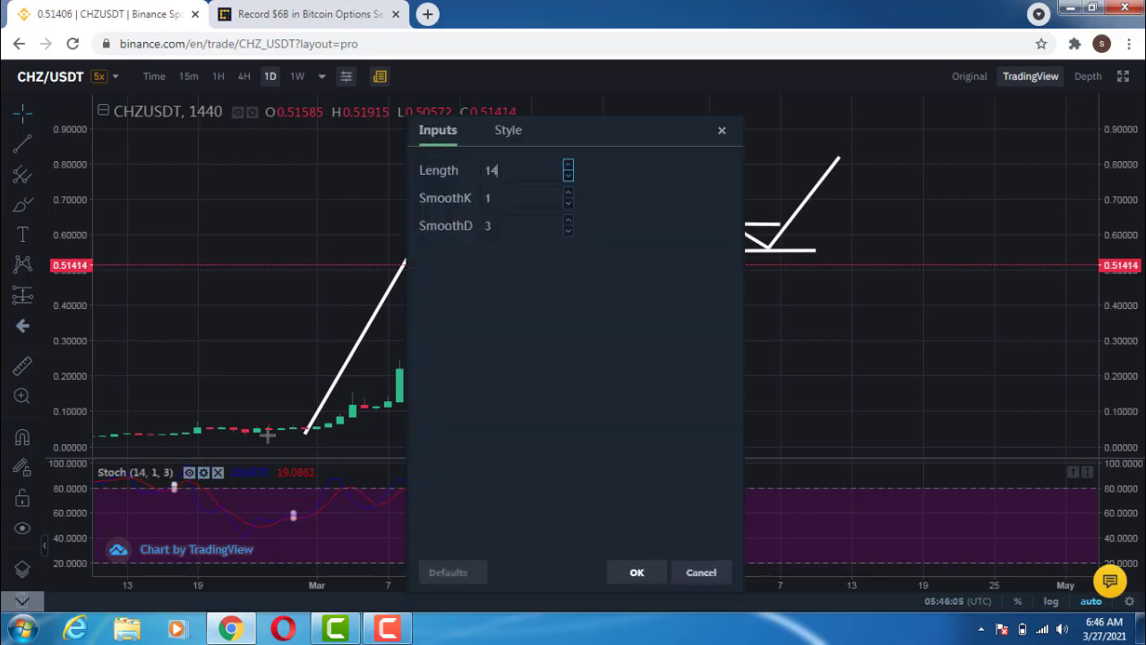
pyautogui.click(508, 131)
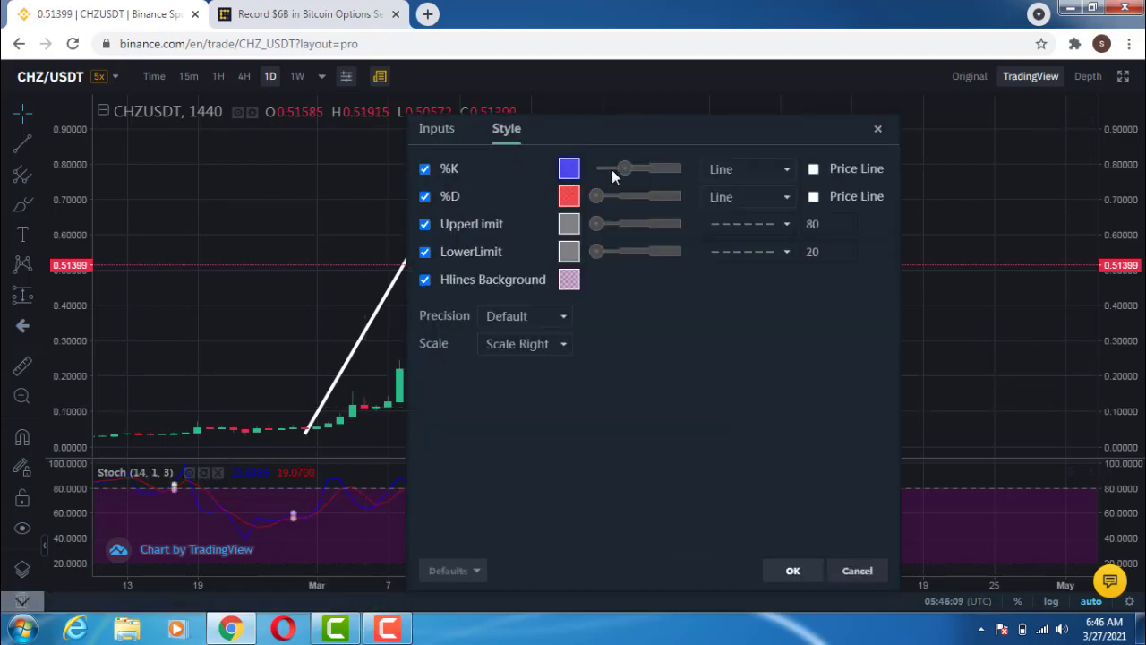
pyautogui.moveTo(609, 197); pyautogui.dragTo(617, 197)
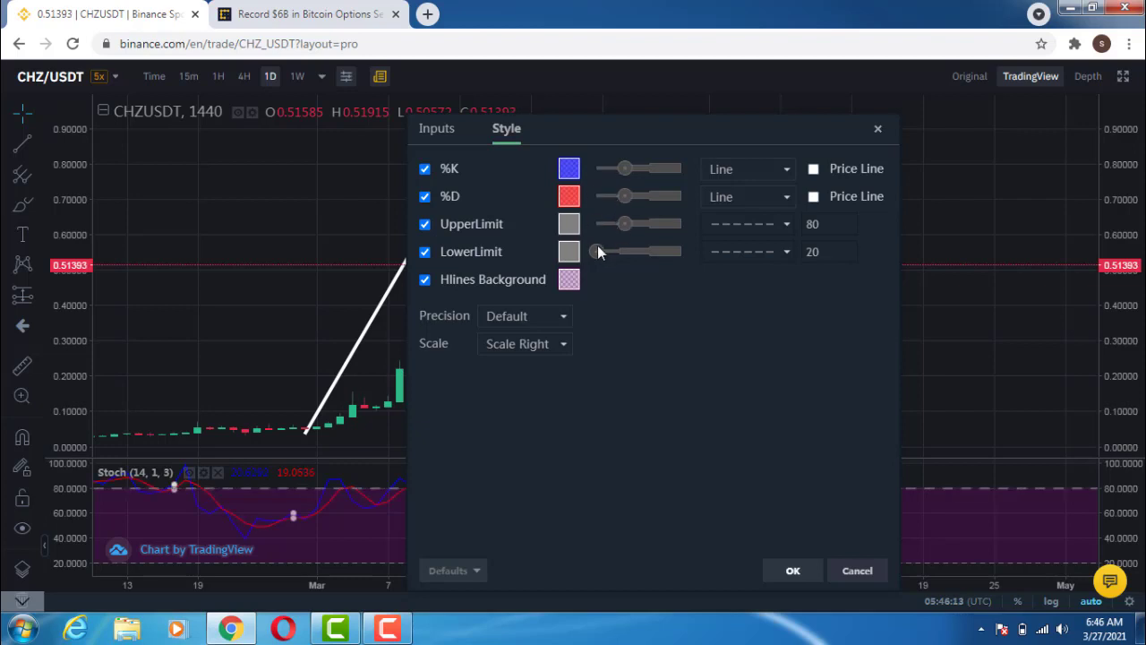
pyautogui.moveTo(609, 249); pyautogui.dragTo(617, 253)
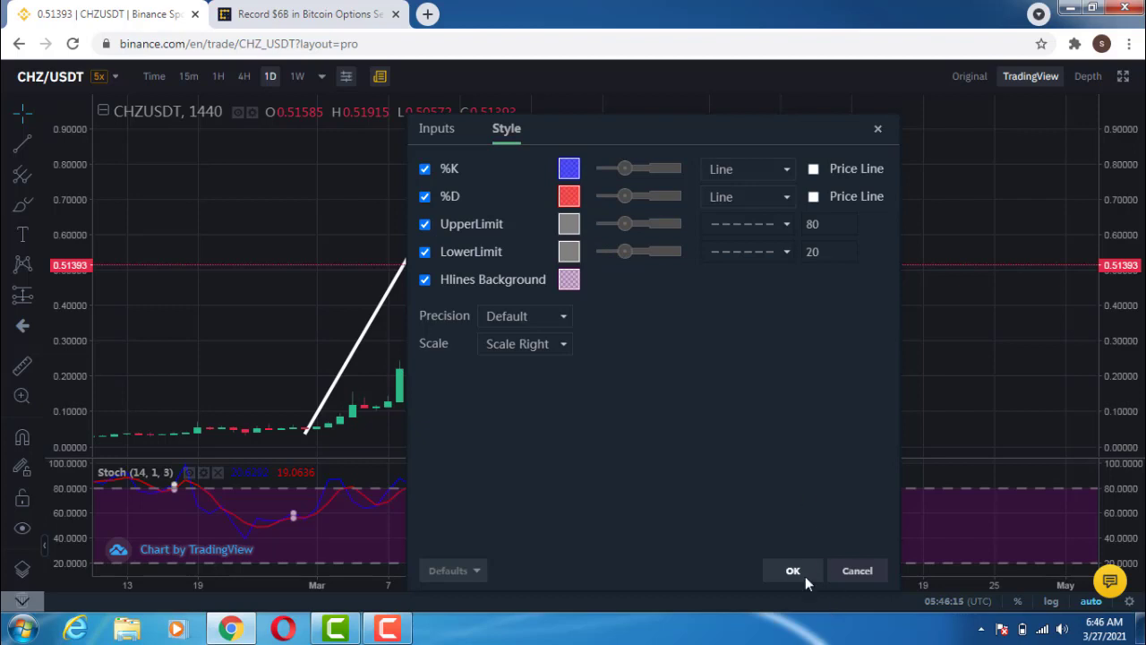